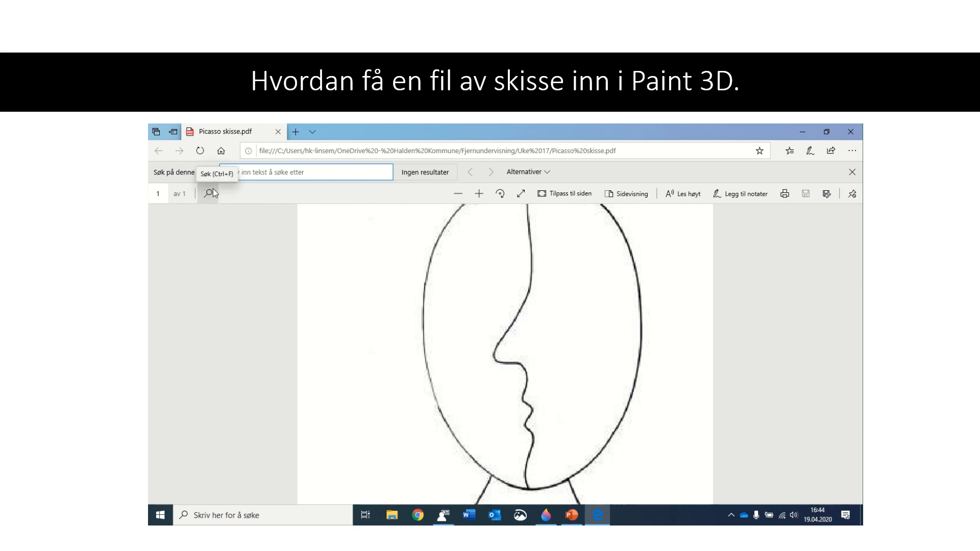
# Switch to Klipp og tegn and capture a rectangular snip of the whole head, neck lines included, from the Picasso skisse PDF
pyautogui.click(461, 196)
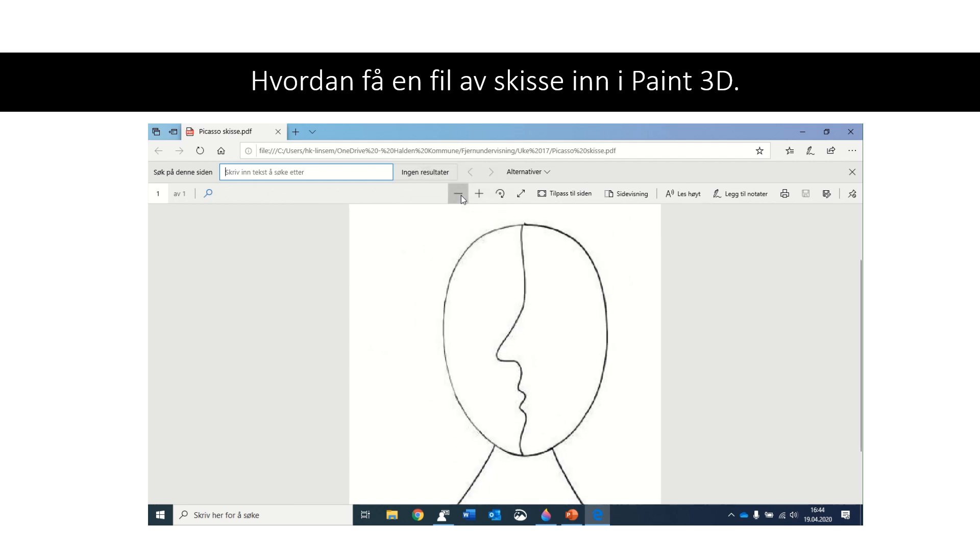
pyautogui.click(461, 196)
pyautogui.click(461, 195)
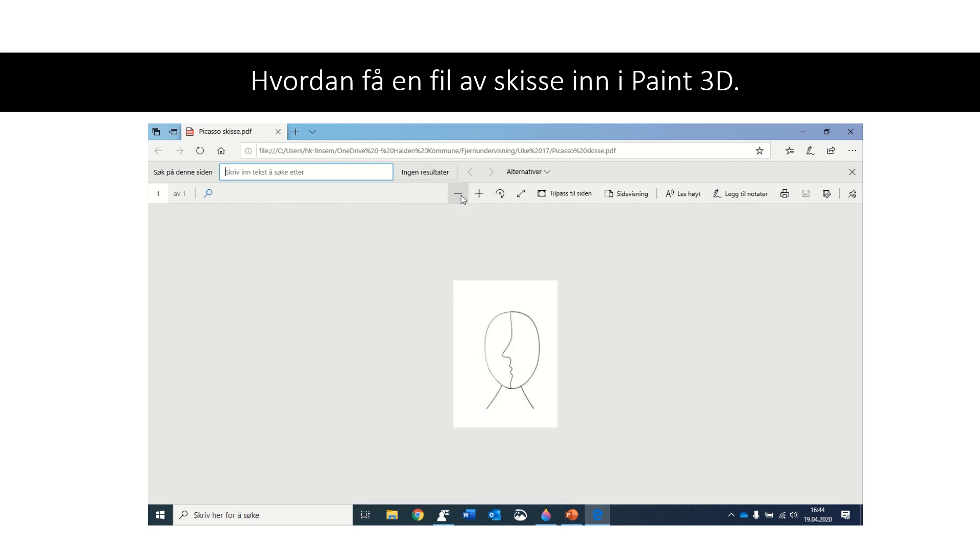
pyautogui.click(479, 195)
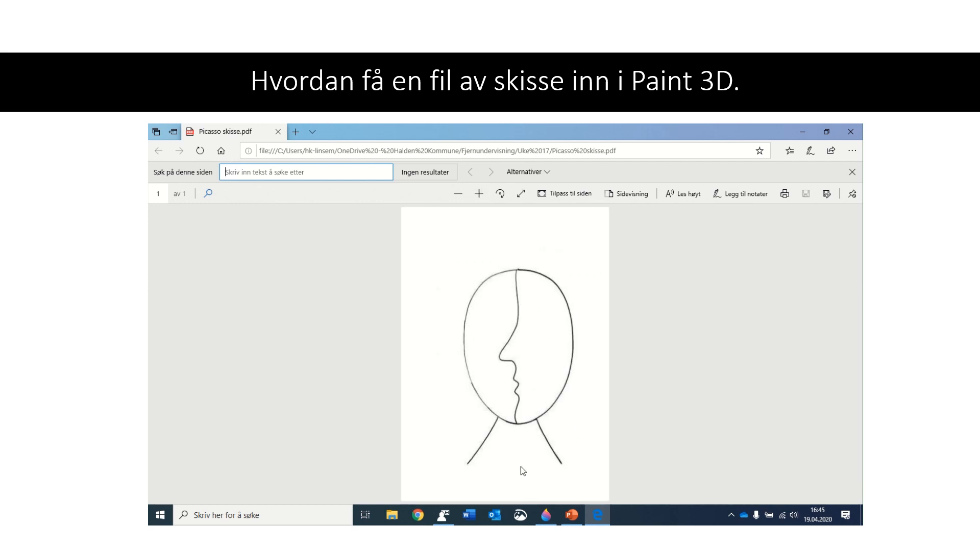
pyautogui.click(521, 516)
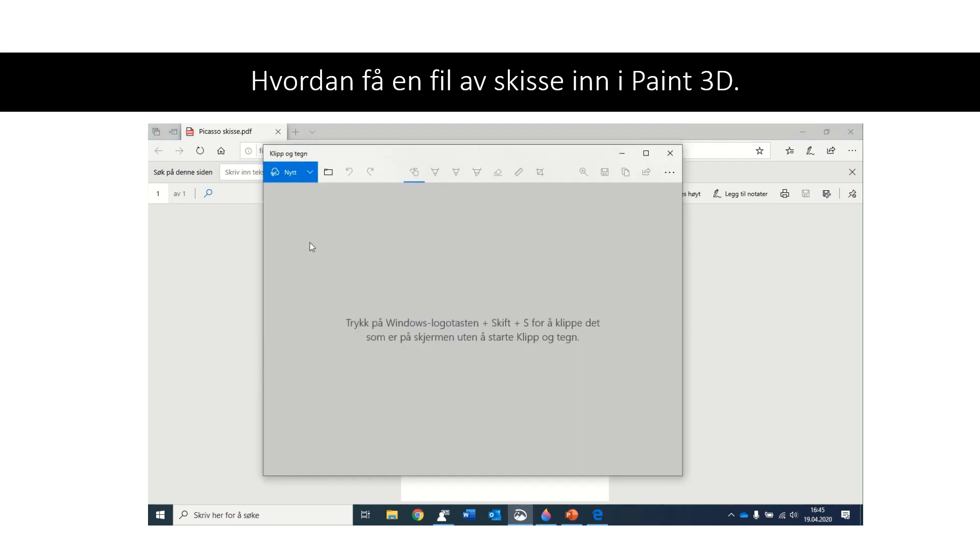
pyautogui.click(282, 174)
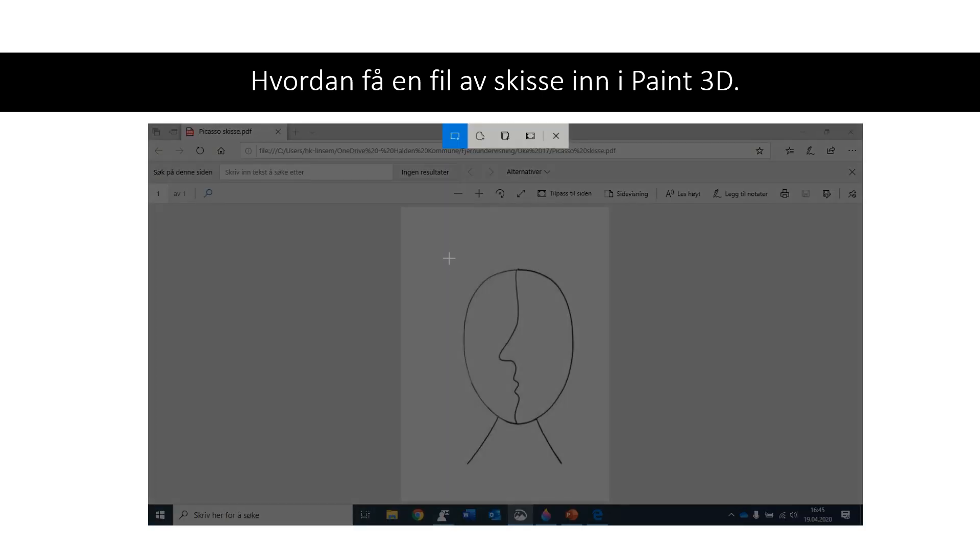
pyautogui.moveTo(449, 258)
pyautogui.mouseDown()
pyautogui.moveTo(586, 396)
pyautogui.moveTo(586, 476)
pyautogui.mouseUp()
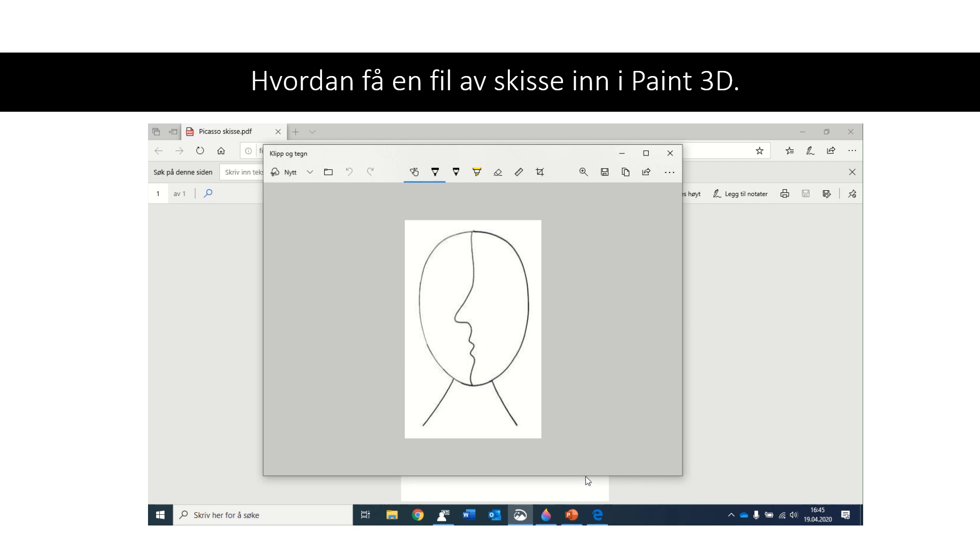
# Start a new project in Paint 3D and set the canvas size to 550 px wide and 850 px high
pyautogui.click(546, 515)
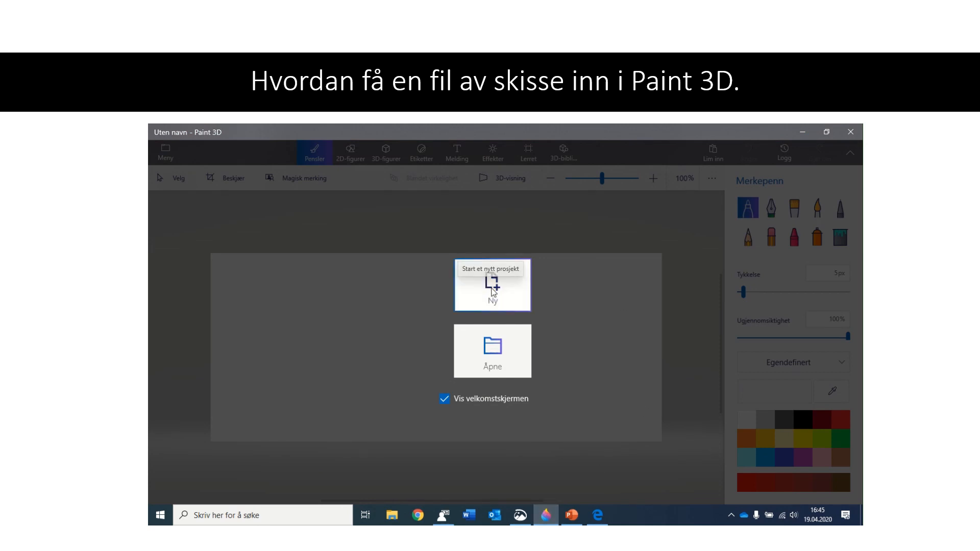
pyautogui.click(493, 291)
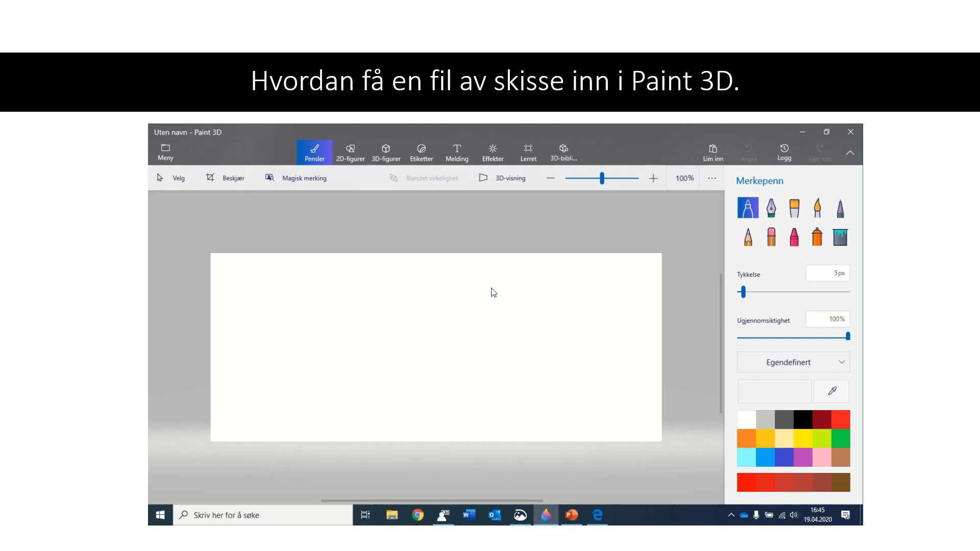
pyautogui.click(528, 152)
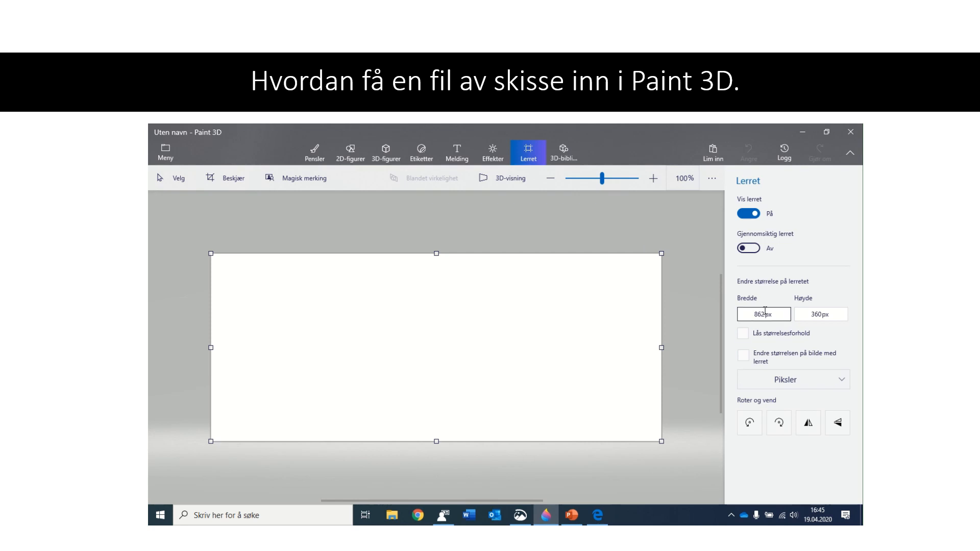
pyautogui.click(761, 315)
pyautogui.write('1')
pyautogui.click(822, 316)
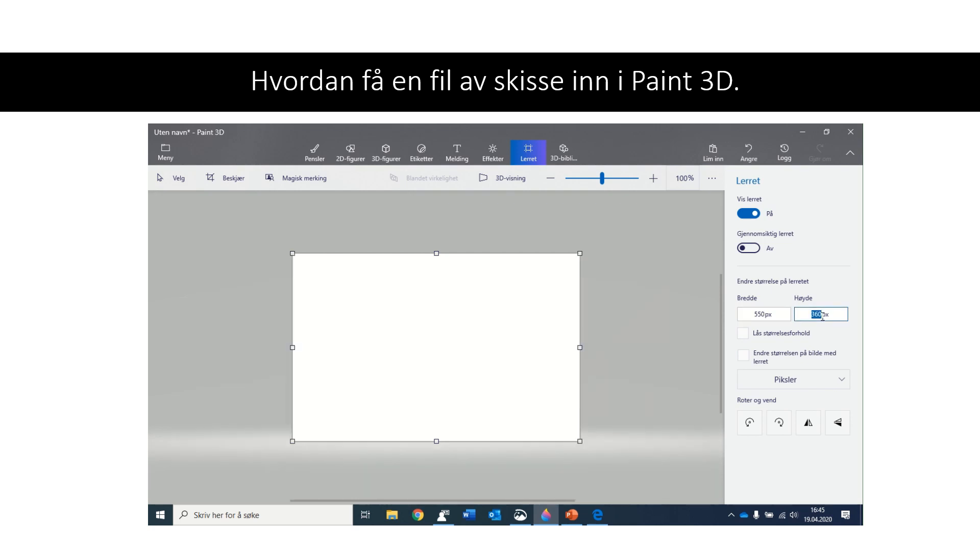
pyautogui.write('85')
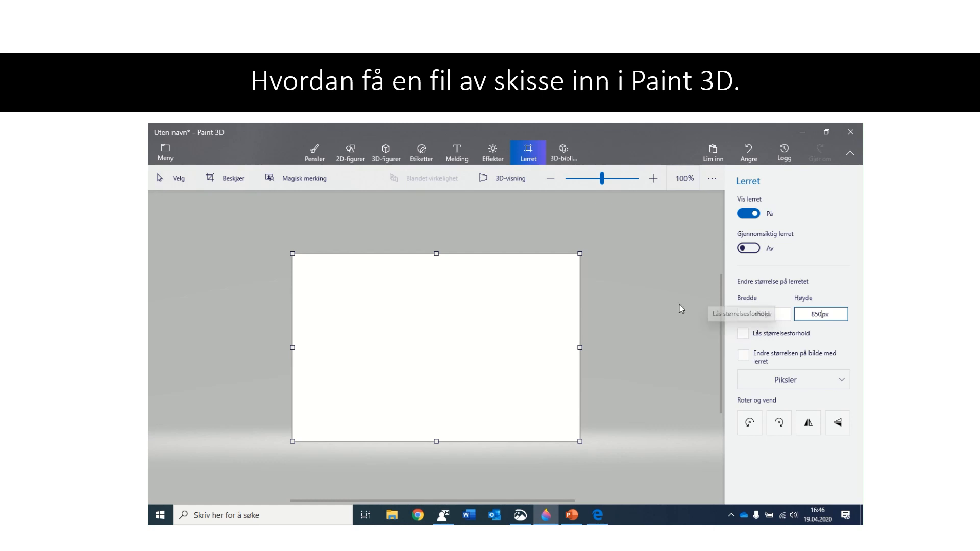
pyautogui.click(603, 286)
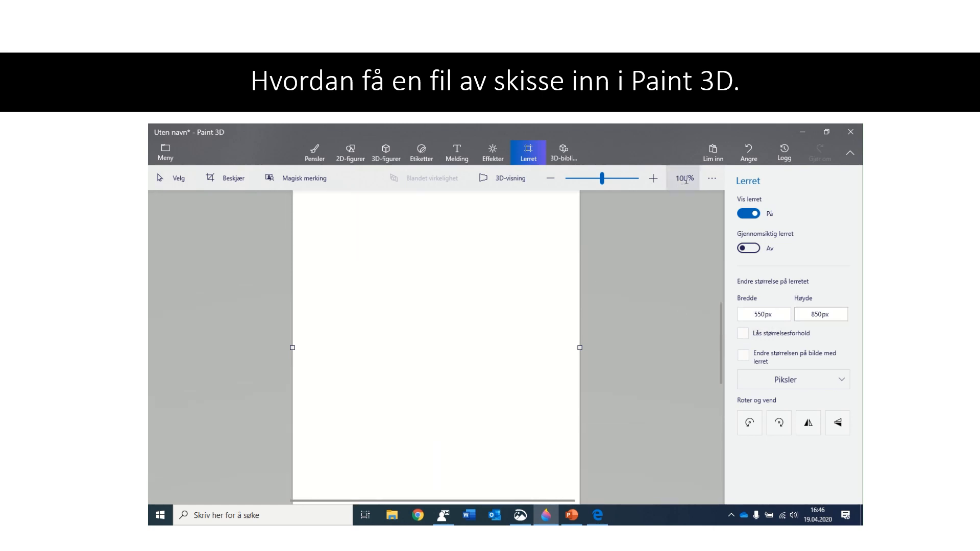
pyautogui.click(552, 178)
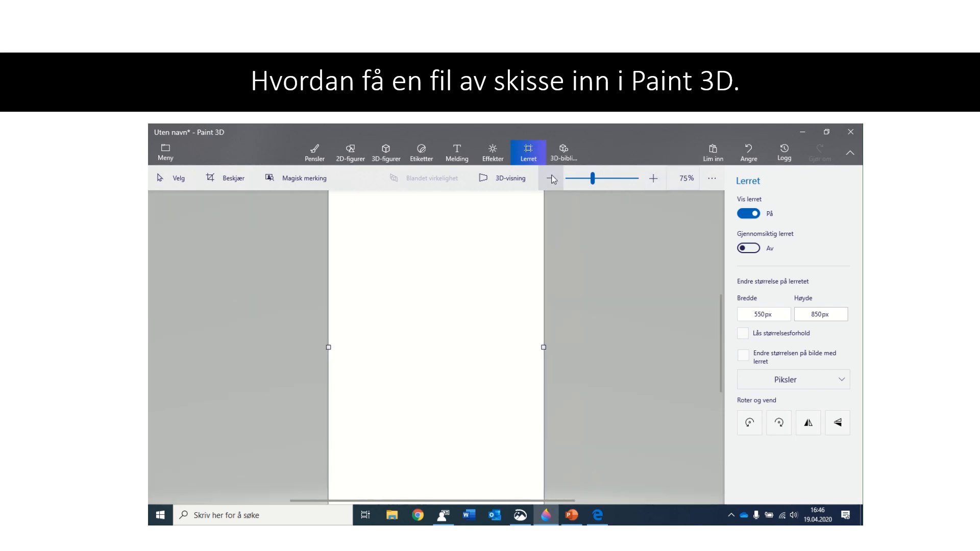
pyautogui.click(552, 178)
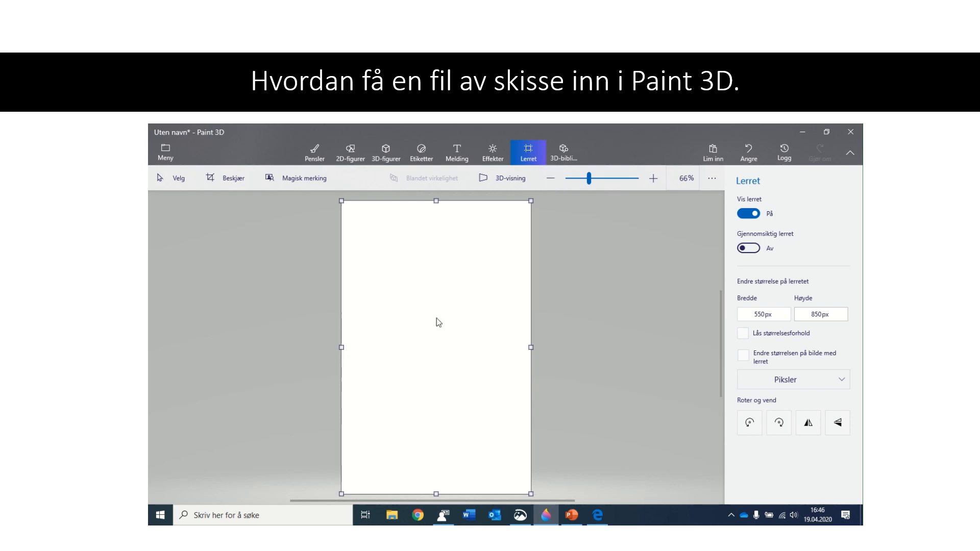
# Paste the captured face sketch onto the canvas and enlarge it to fill most of the page
pyautogui.hotkey('ctrl', 'v')
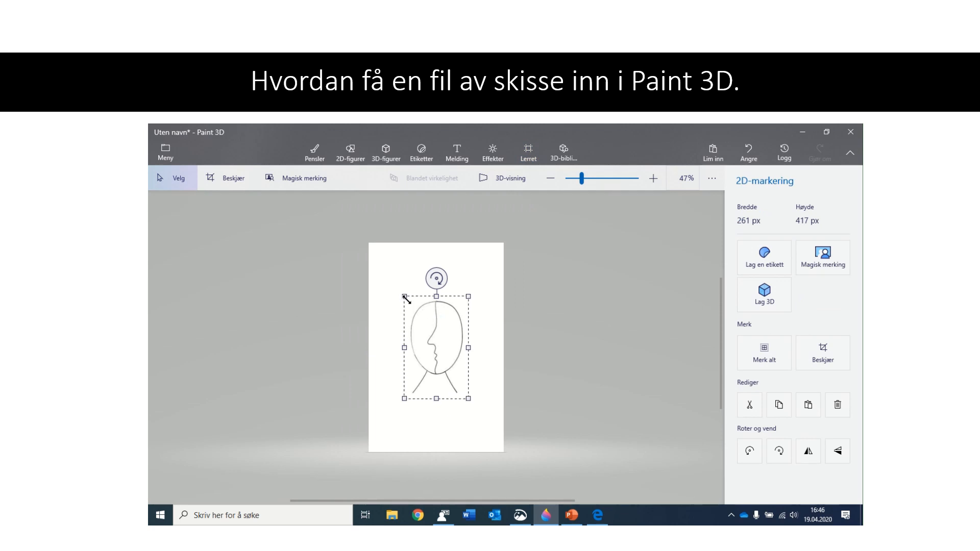
pyautogui.moveTo(403, 400); pyautogui.dragTo(388, 448)
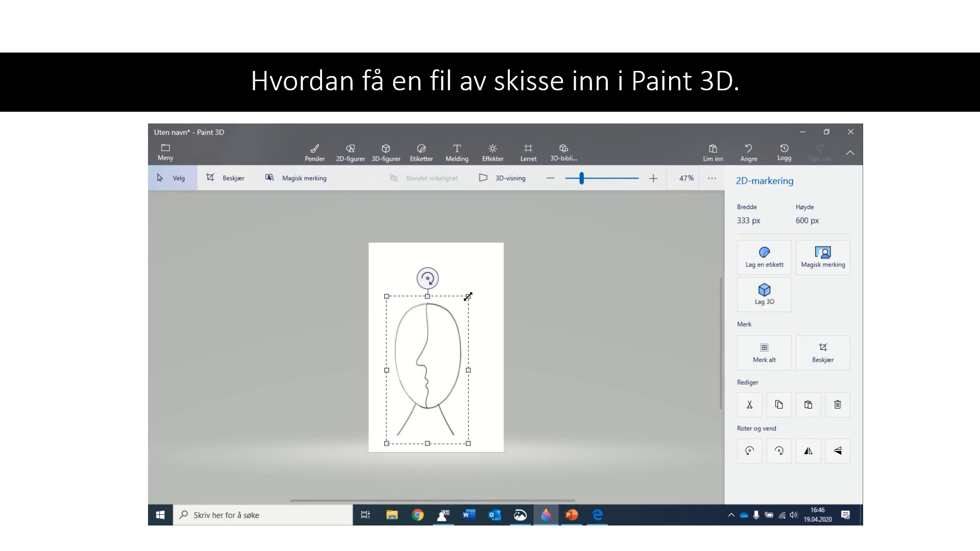
pyautogui.moveTo(469, 296); pyautogui.dragTo(496, 257)
pyautogui.click(536, 281)
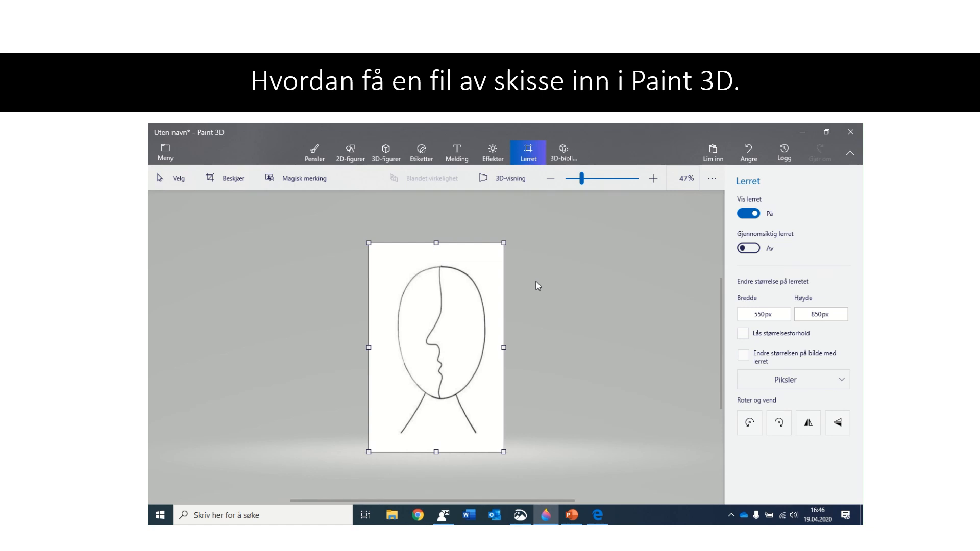
# Draw a small unfilled triangle at the upper-left edge of the head and rotate it to point right toward the head
pyautogui.click(430, 146)
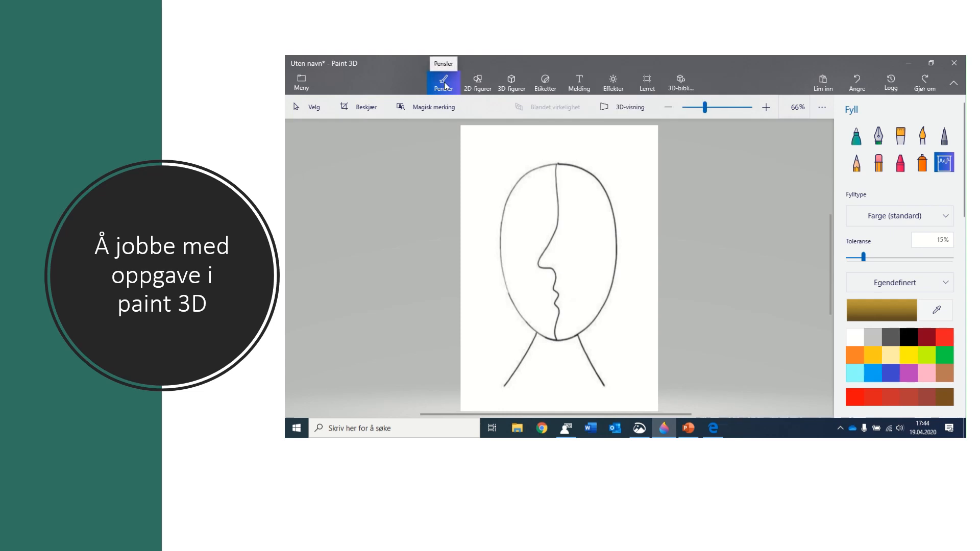
pyautogui.click(482, 85)
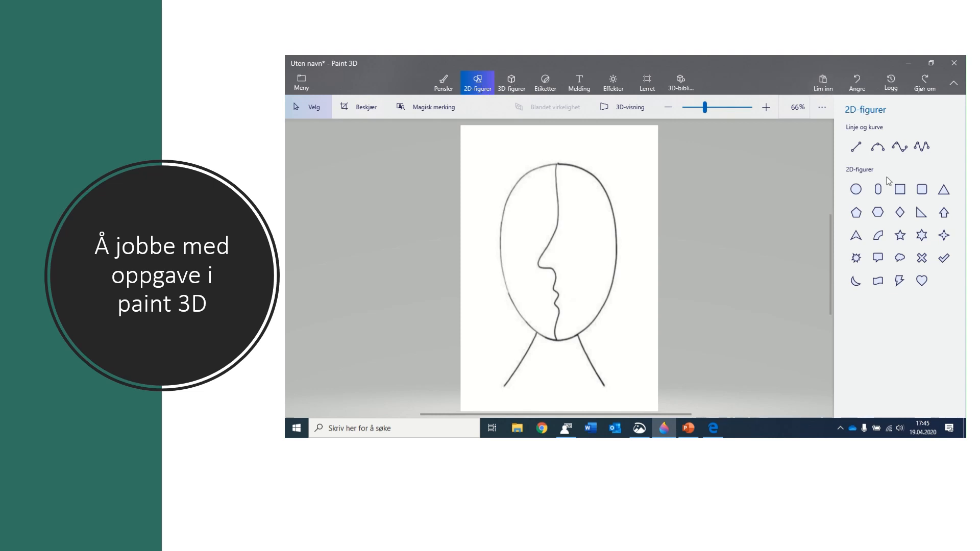
pyautogui.click(944, 194)
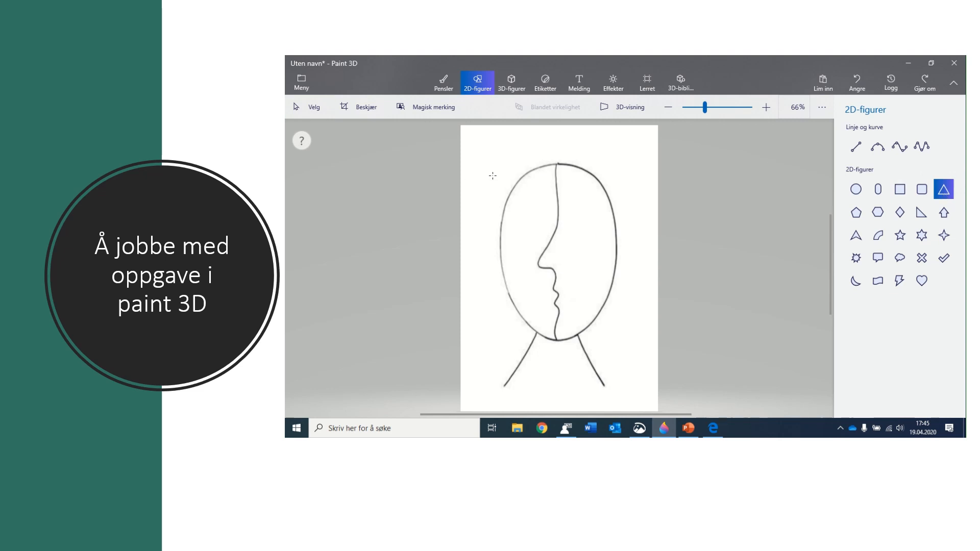
pyautogui.moveTo(509, 193); pyautogui.dragTo(532, 203)
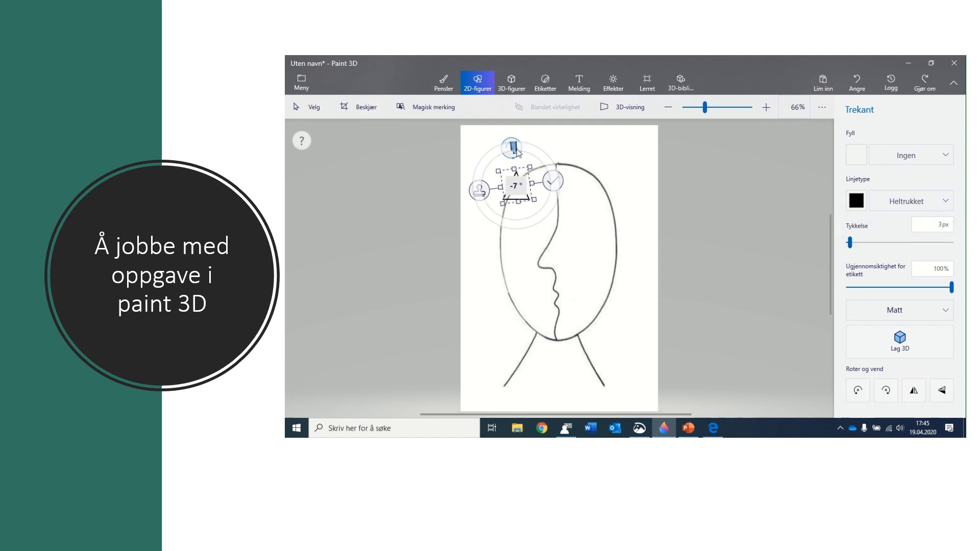
pyautogui.moveTo(519, 151); pyautogui.dragTo(492, 153)
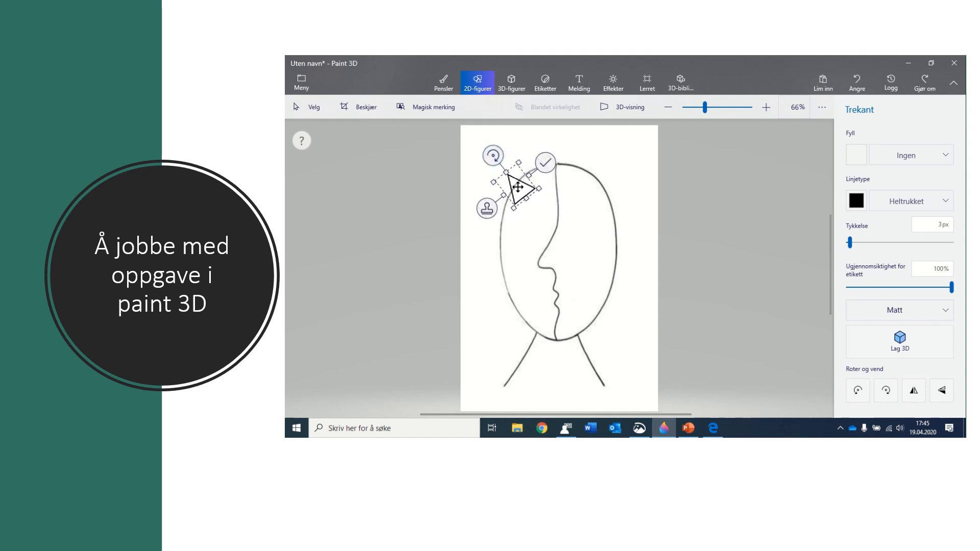
pyautogui.moveTo(518, 187); pyautogui.dragTo(514, 179)
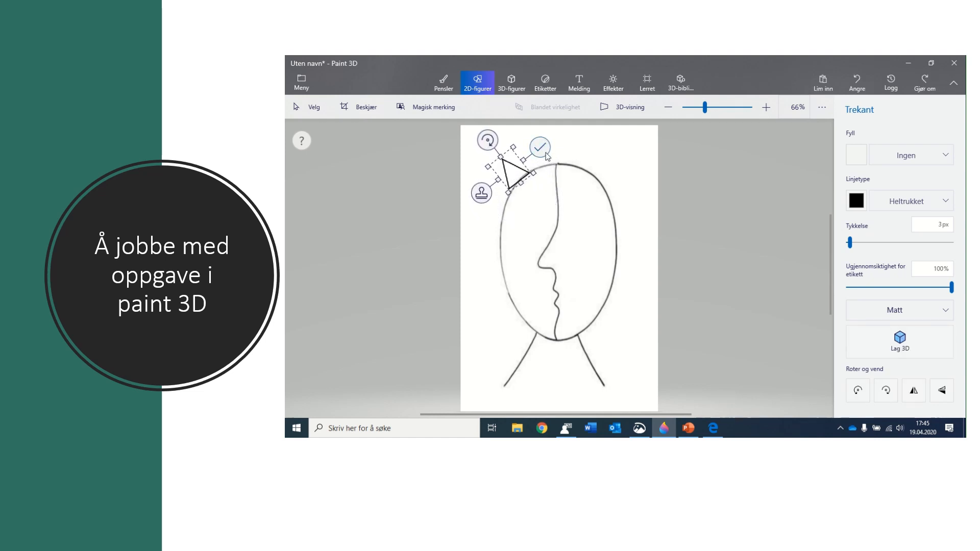
# Stamp copies of the triangle along the upper-left edge of the head as hair, rotating the last one slightly
pyautogui.click(483, 199)
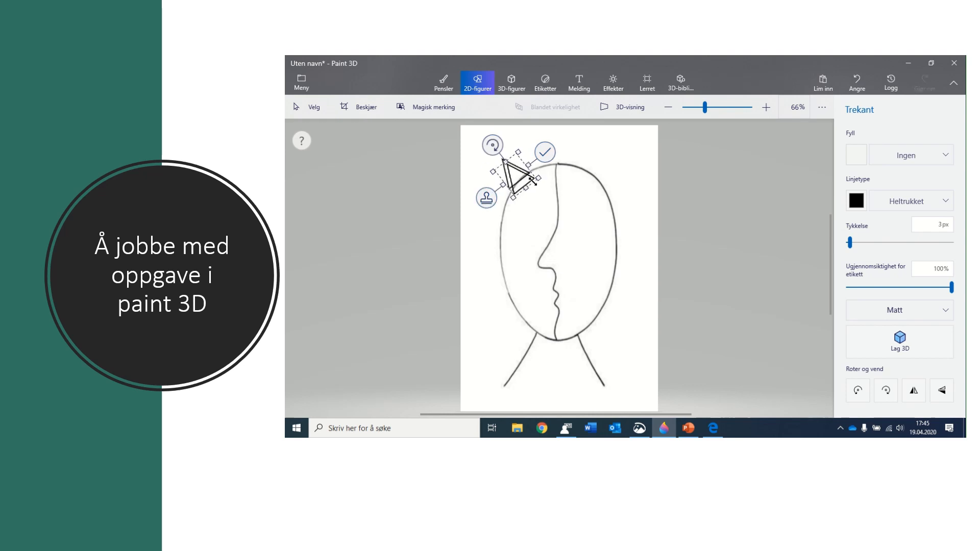
pyautogui.moveTo(522, 178)
pyautogui.mouseDown()
pyautogui.moveTo(502, 213)
pyautogui.moveTo(533, 168)
pyautogui.mouseUp()
pyautogui.click(470, 229)
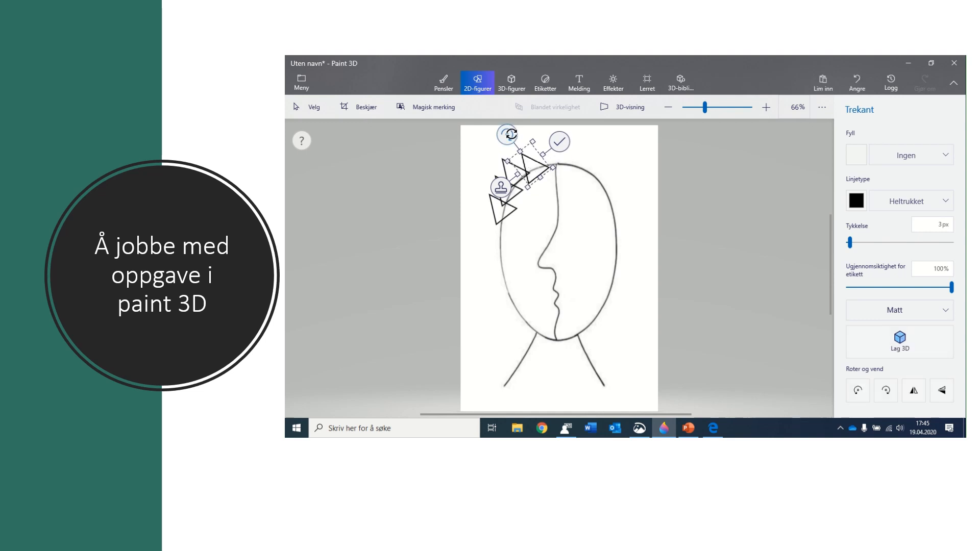
pyautogui.moveTo(511, 135); pyautogui.dragTo(516, 132)
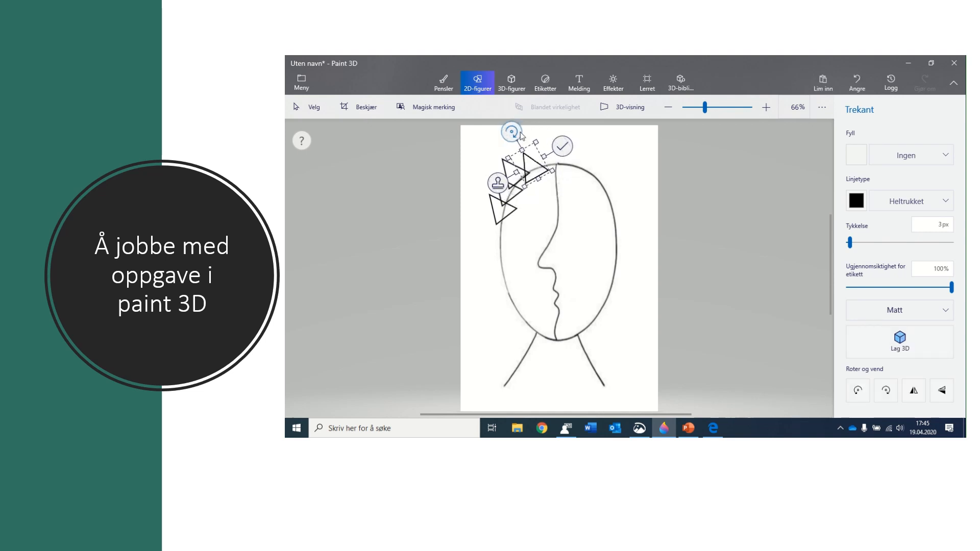
pyautogui.click(563, 147)
# Draw an unfilled square at the top of the head and stamp overlapping rectangles along the upper-right edge as hair
pyautogui.click(902, 192)
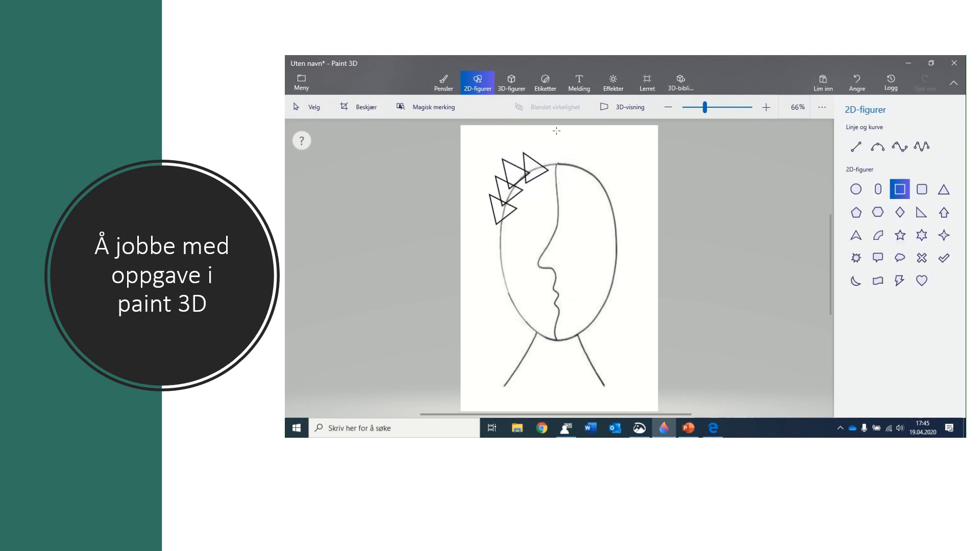
pyautogui.moveTo(551, 177)
pyautogui.mouseDown()
pyautogui.moveTo(582, 174)
pyautogui.moveTo(568, 149)
pyautogui.moveTo(583, 173)
pyautogui.moveTo(592, 156)
pyautogui.moveTo(599, 188)
pyautogui.mouseUp()
pyautogui.click(517, 167)
pyautogui.click(531, 148)
pyautogui.click(547, 175)
pyautogui.click(552, 160)
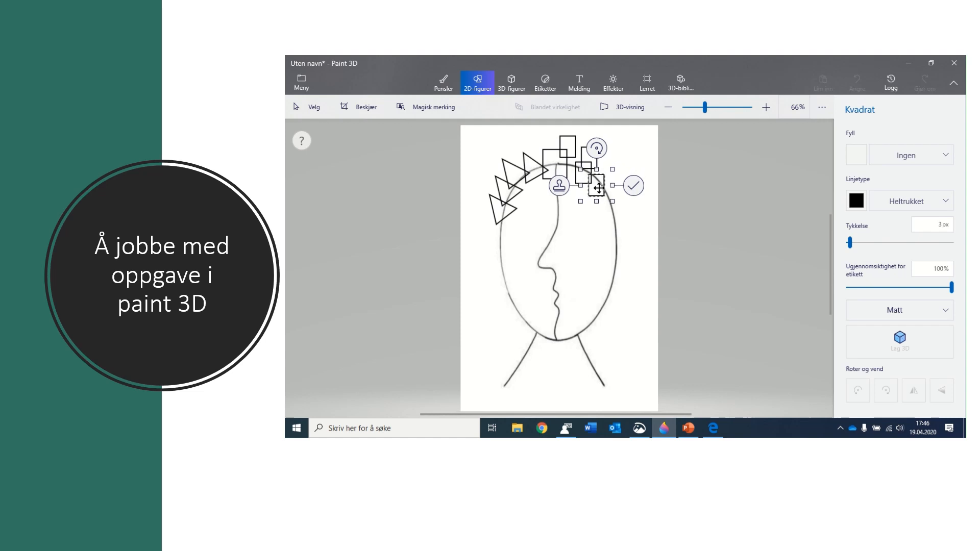
pyautogui.click(564, 193)
pyautogui.click(564, 193)
pyautogui.moveTo(606, 190); pyautogui.dragTo(606, 173)
pyautogui.click(639, 175)
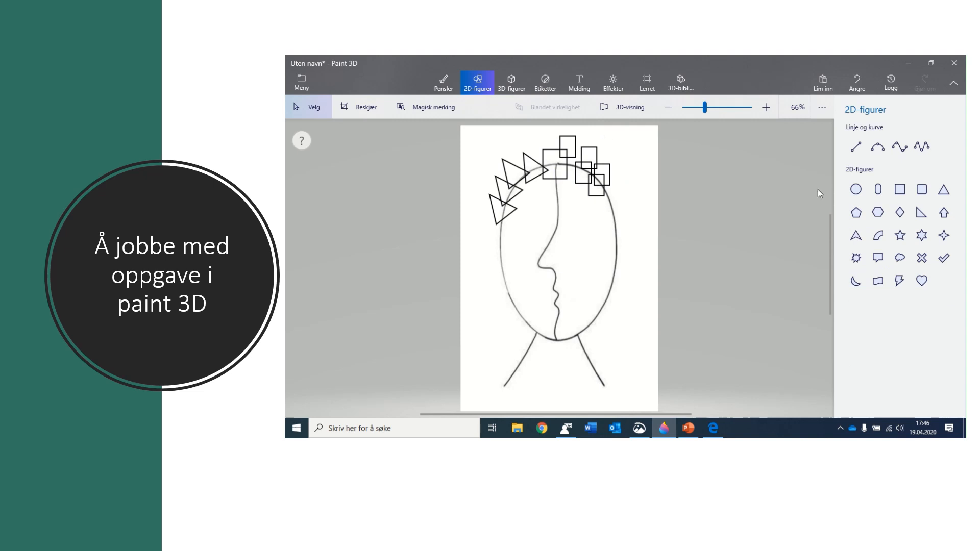
# Draw an unfilled upright oval as an eye on the left half of the face, beside the profile line
pyautogui.click(855, 192)
pyautogui.click(856, 190)
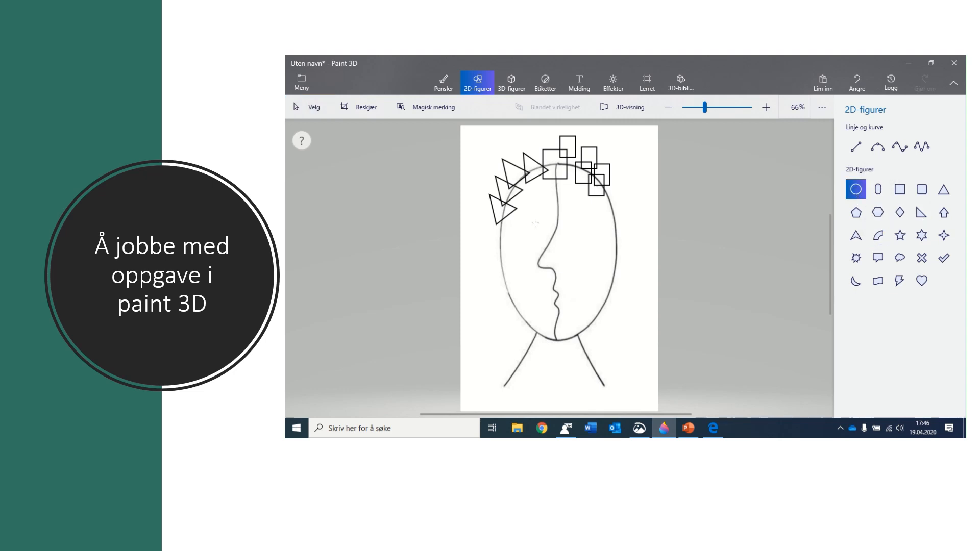
pyautogui.moveTo(526, 222); pyautogui.dragTo(547, 243)
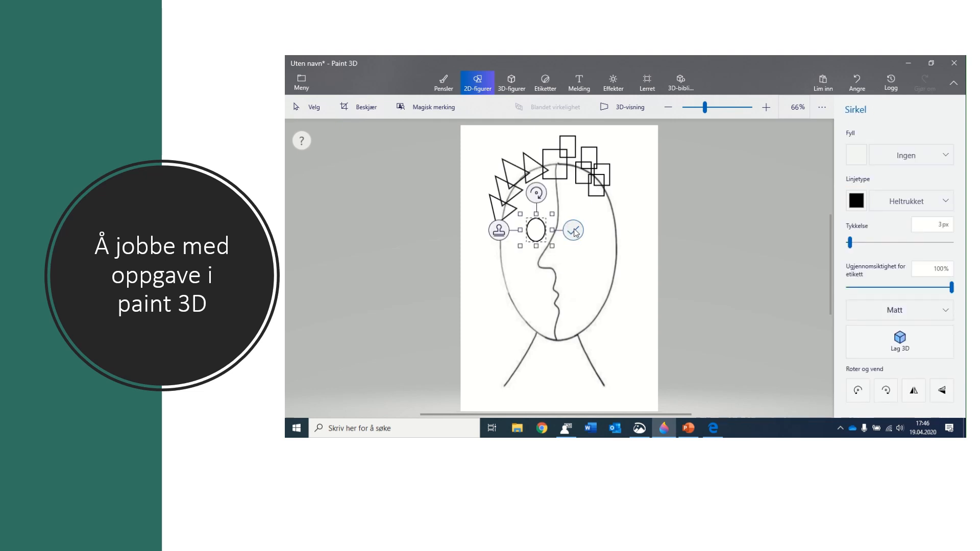
pyautogui.click(574, 230)
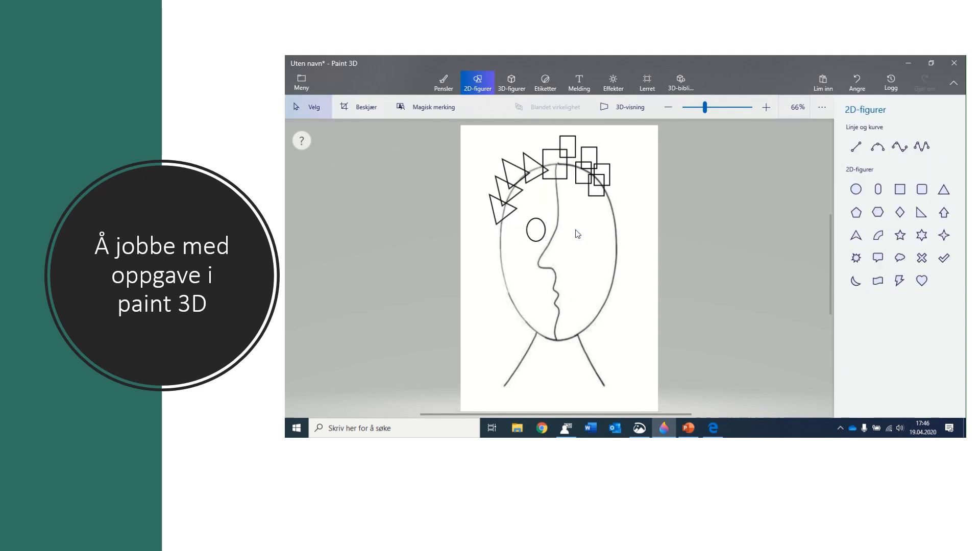
# Draw a flat arc shape just above the left eye as an eyebrow
pyautogui.click(878, 237)
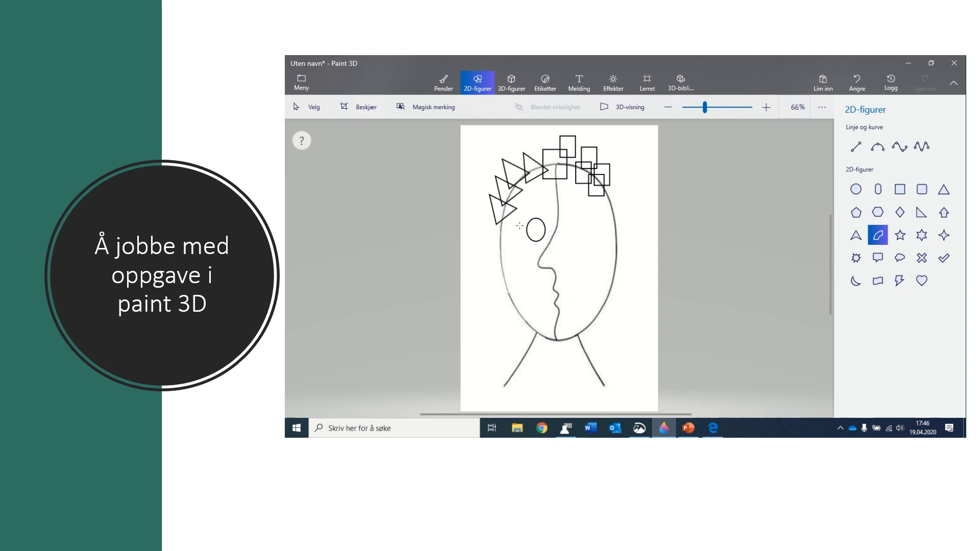
pyautogui.moveTo(521, 217)
pyautogui.mouseDown()
pyautogui.moveTo(550, 195)
pyautogui.moveTo(531, 197)
pyautogui.moveTo(551, 207)
pyautogui.moveTo(532, 211)
pyautogui.mouseUp()
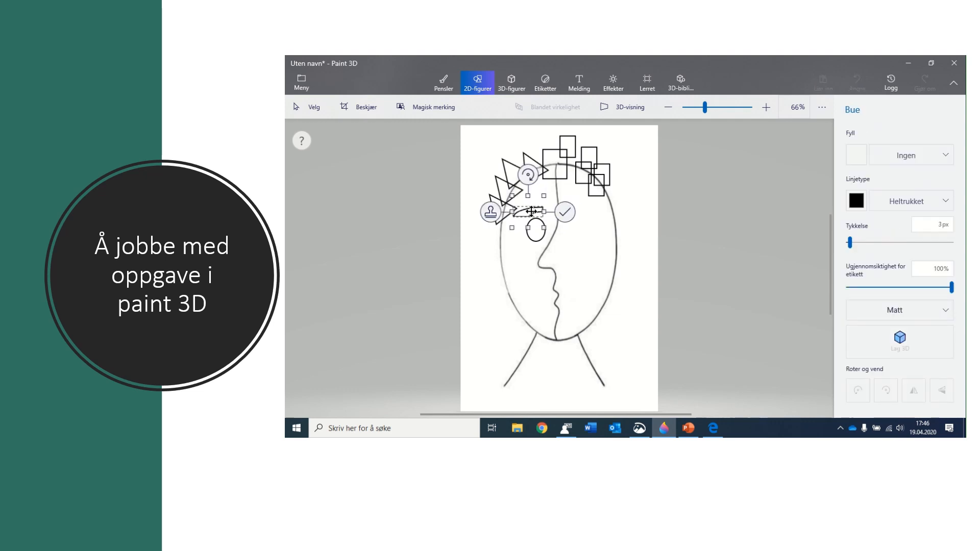
pyautogui.click(567, 214)
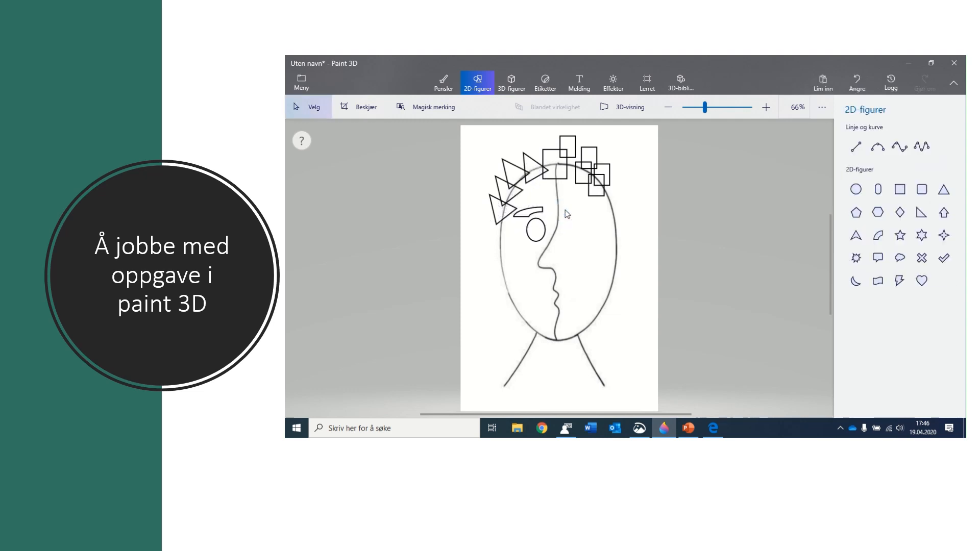
# Draw a small unfilled circle inside the left eye as its pupil
pyautogui.click(857, 190)
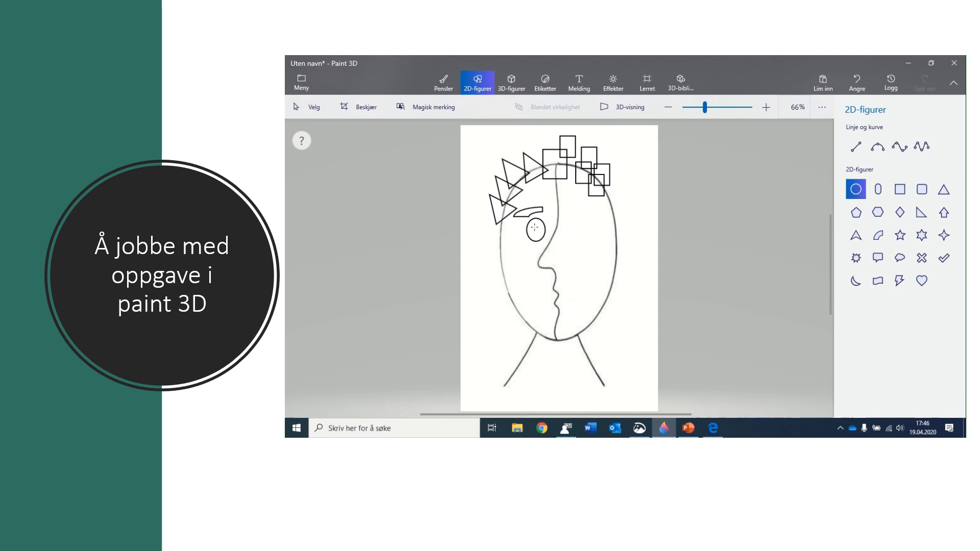
pyautogui.moveTo(535, 227); pyautogui.dragTo(542, 235)
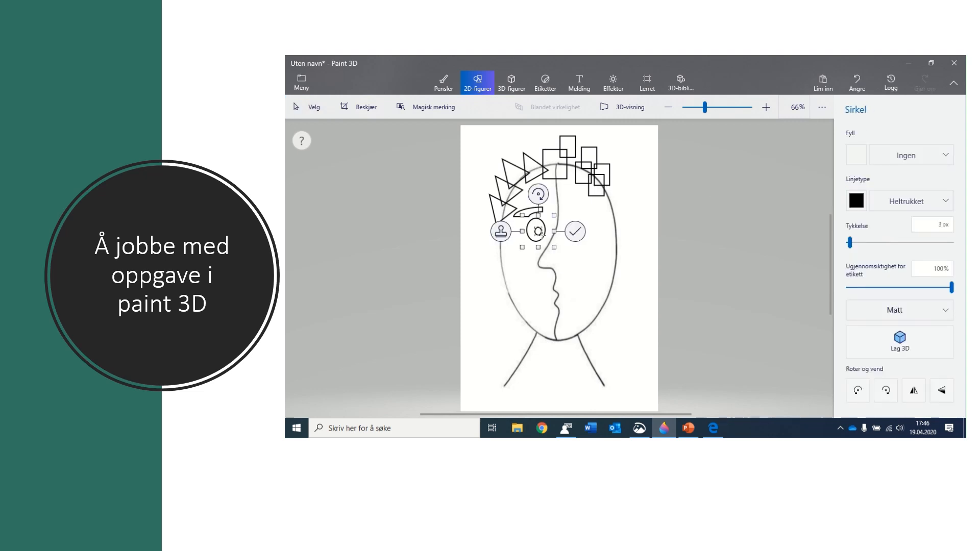
pyautogui.click(576, 232)
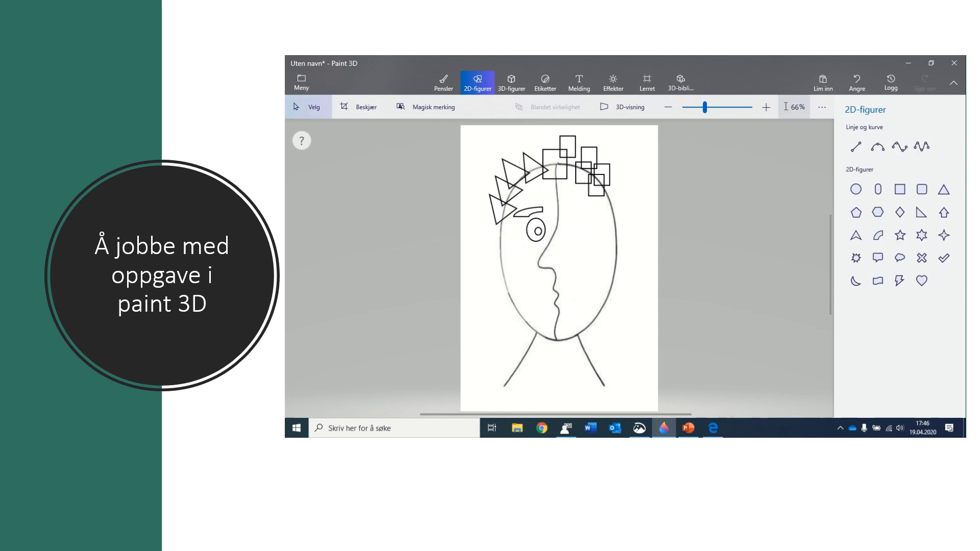
# Place the orange owl-eye sticker on the right half of the face, level with the left eye
pyautogui.click(546, 81)
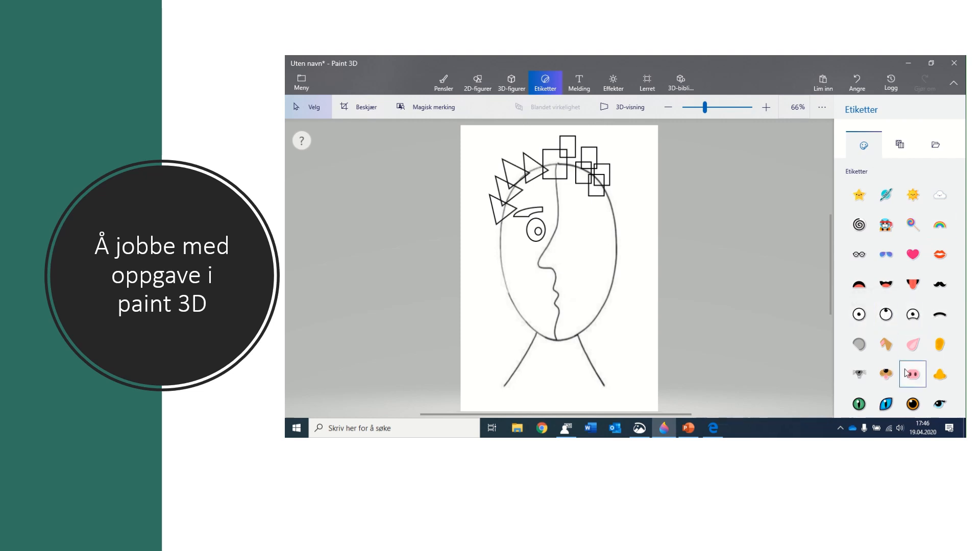
pyautogui.click(913, 404)
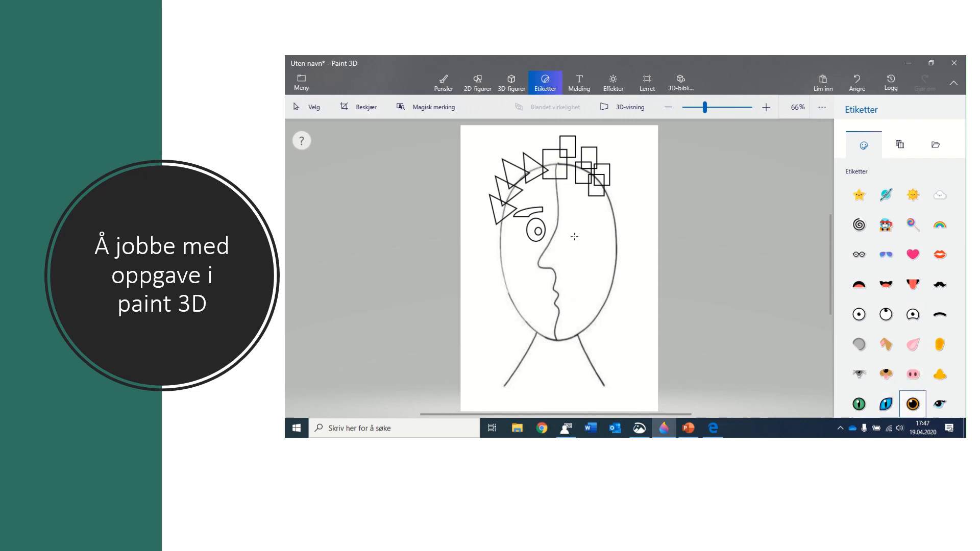
pyautogui.moveTo(572, 215); pyautogui.dragTo(597, 240)
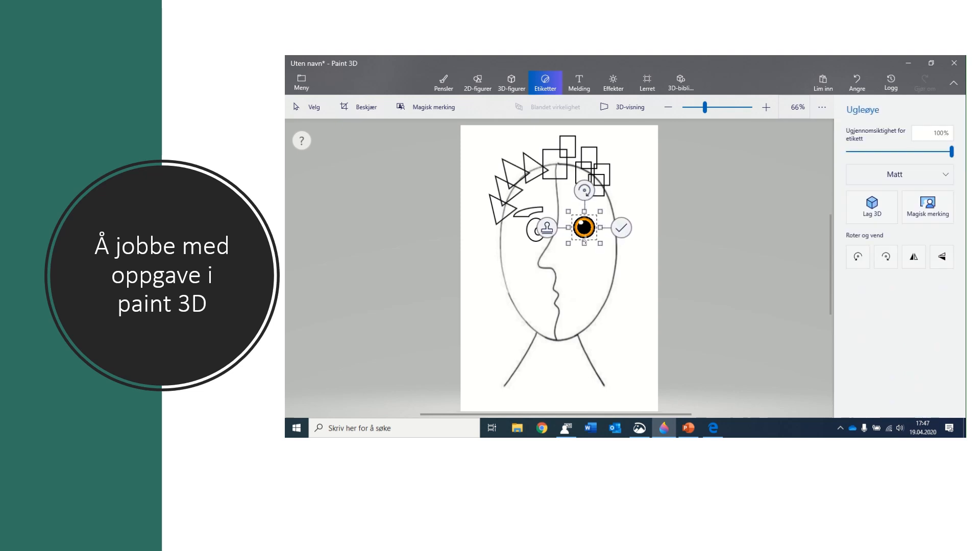
pyautogui.click(626, 229)
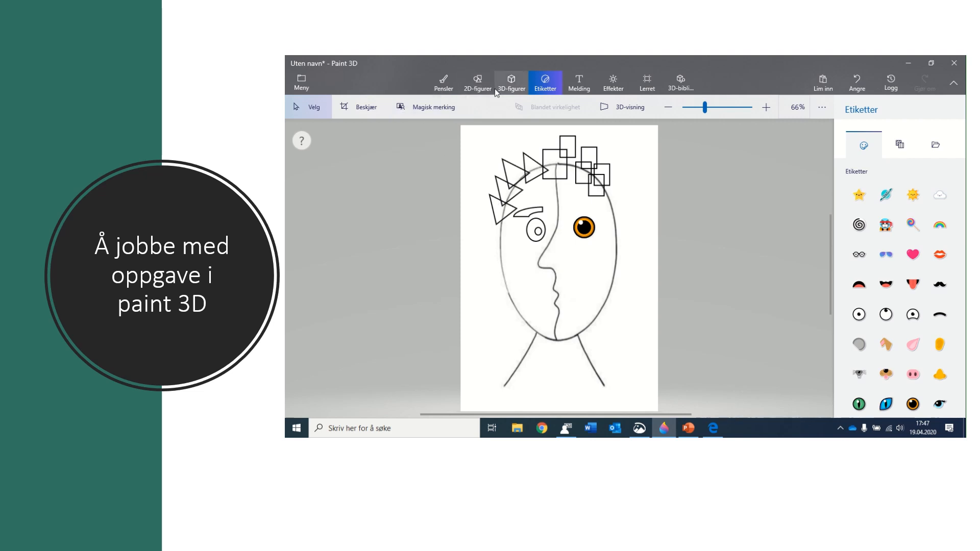
# Draw a straight horizontal 3 px black line from the lower-right edge of the head to the canvas's right edge
pyautogui.click(479, 82)
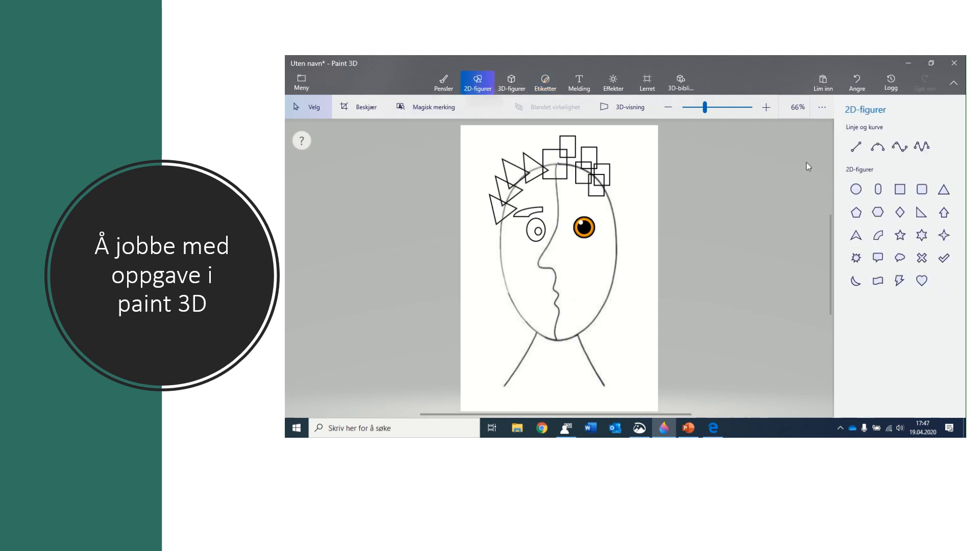
pyautogui.click(856, 147)
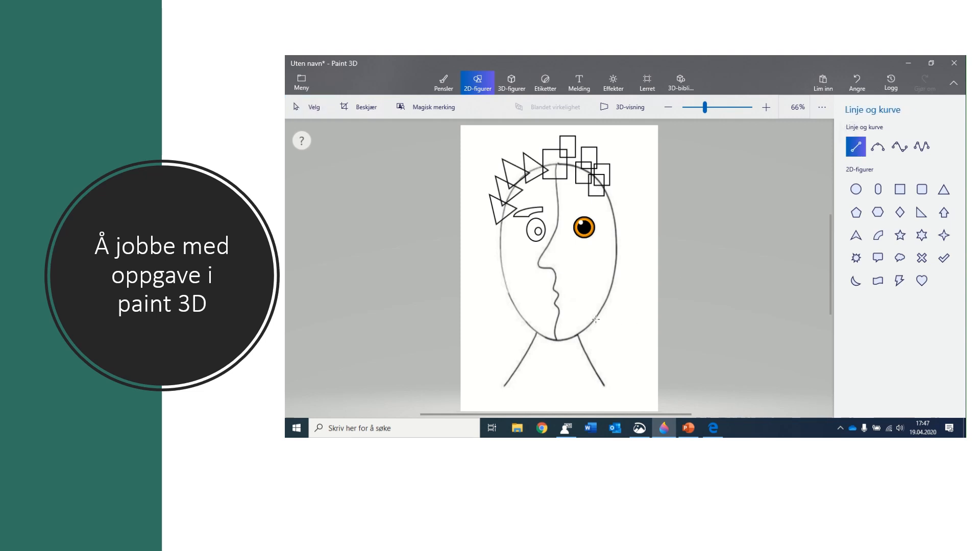
pyautogui.moveTo(617, 317); pyautogui.dragTo(658, 319)
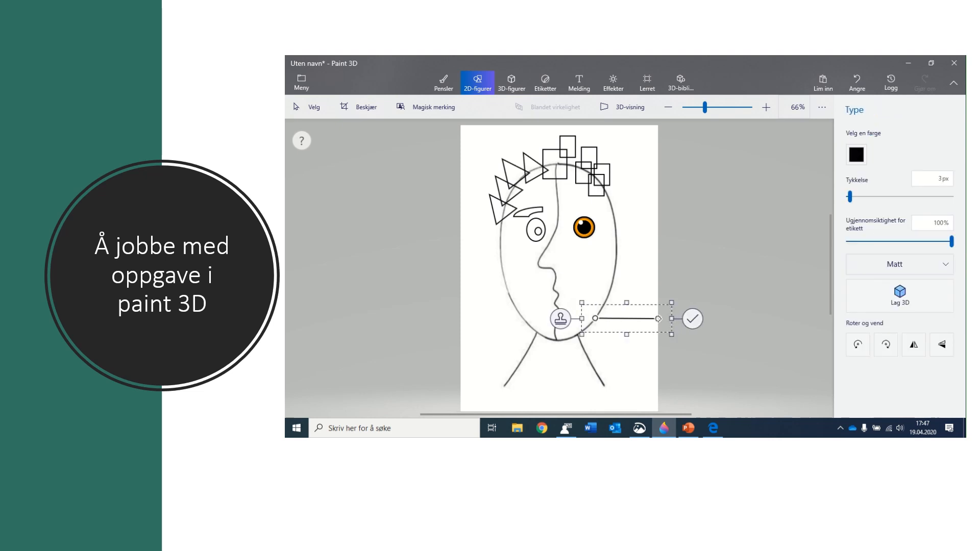
# Stamp the line and reposition the other one higher, sloping down from the head's right edge to the canvas edge
pyautogui.click(560, 319)
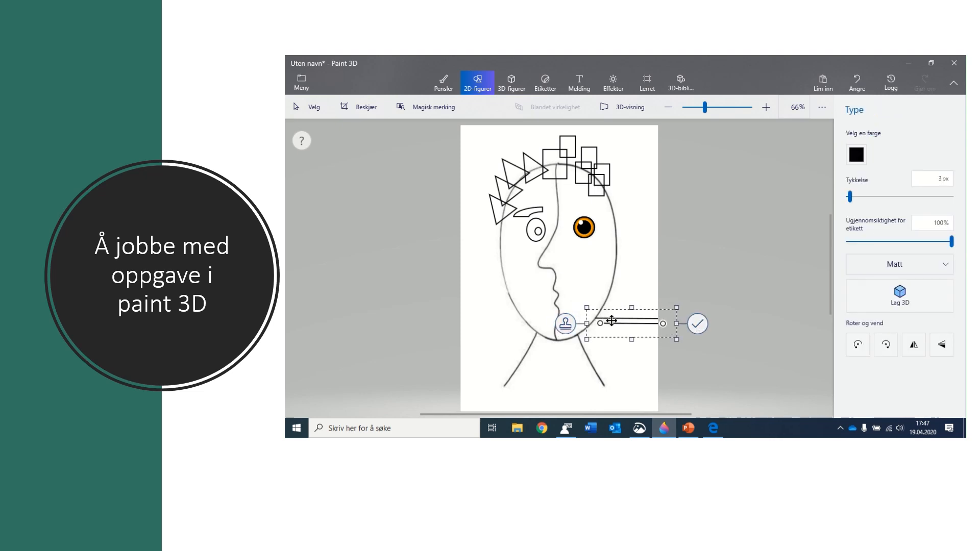
pyautogui.moveTo(631, 317); pyautogui.dragTo(652, 231)
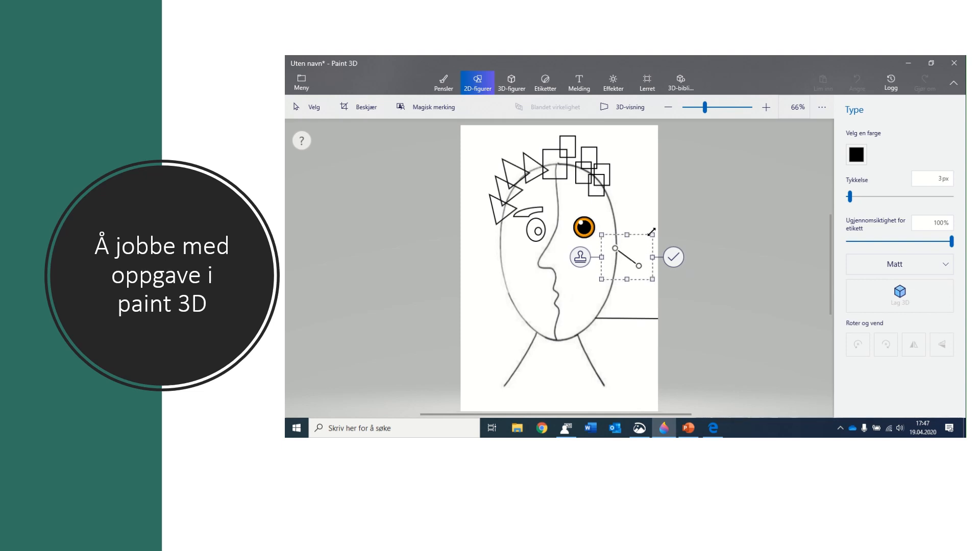
pyautogui.moveTo(652, 233); pyautogui.dragTo(668, 241)
pyautogui.moveTo(674, 249); pyautogui.dragTo(678, 249)
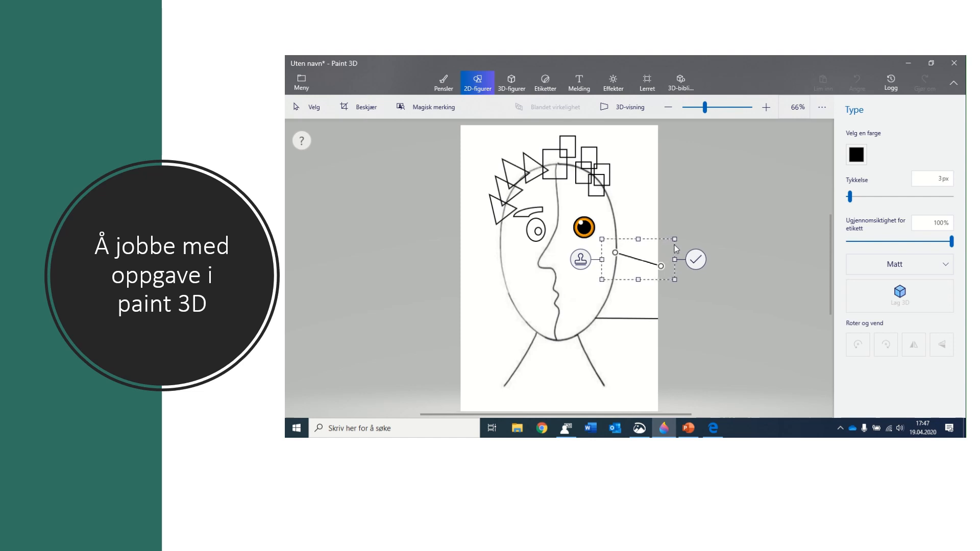
pyautogui.click(696, 260)
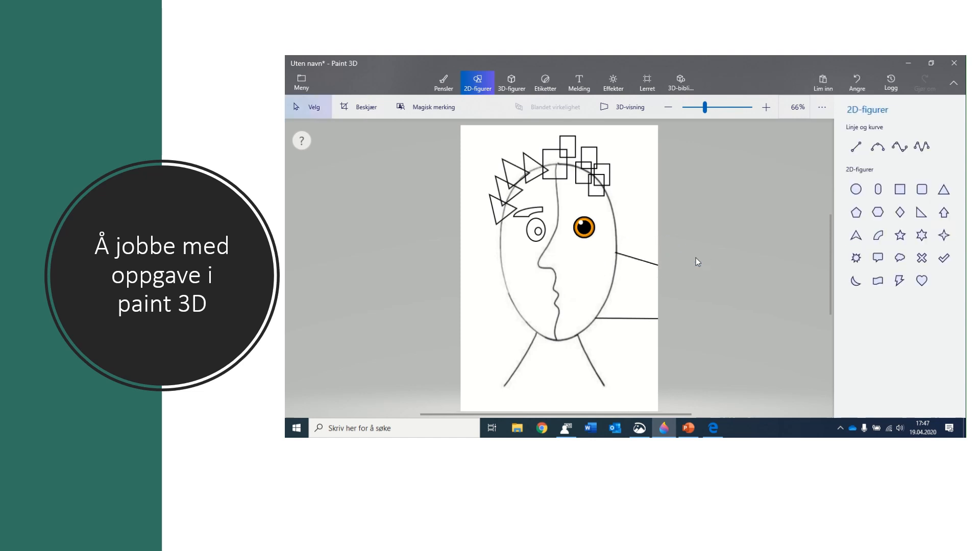
# Draw a three-point curve from the lower-left edge of the head down to the canvas's left edge
pyautogui.click(884, 152)
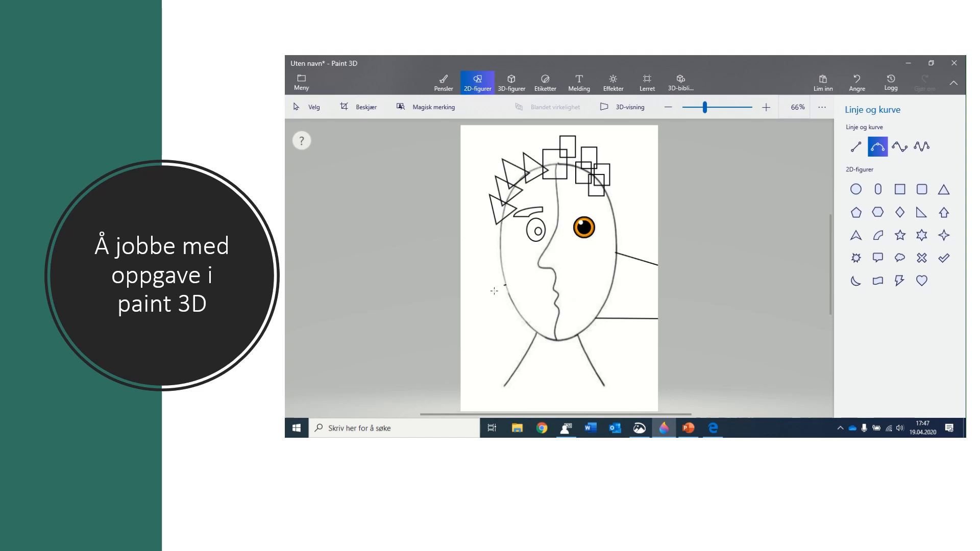
pyautogui.moveTo(495, 291)
pyautogui.mouseDown()
pyautogui.moveTo(480, 350)
pyautogui.moveTo(460, 358)
pyautogui.mouseUp()
pyautogui.click(533, 324)
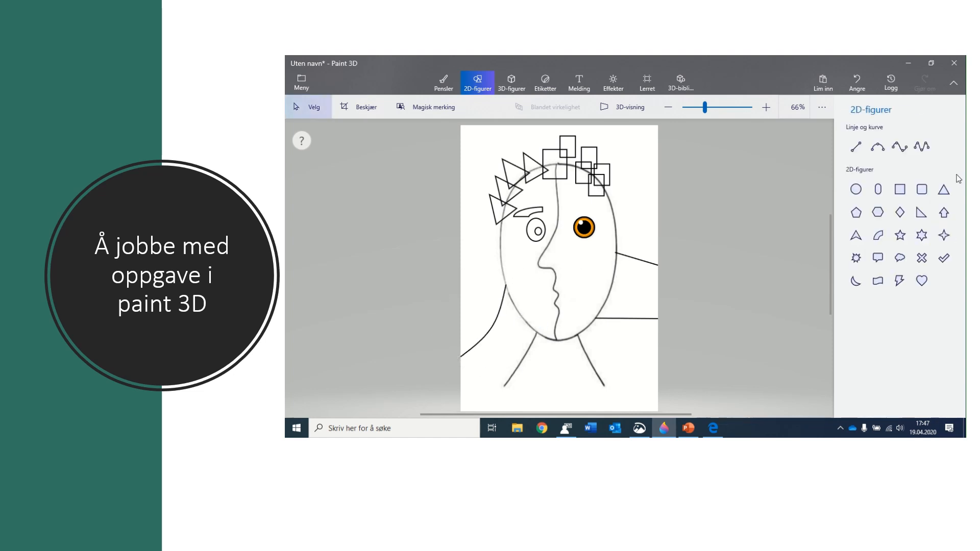
# Draw a four-point wavy curve from the head's left edge to the canvas's left edge, above the existing curve
pyautogui.click(902, 150)
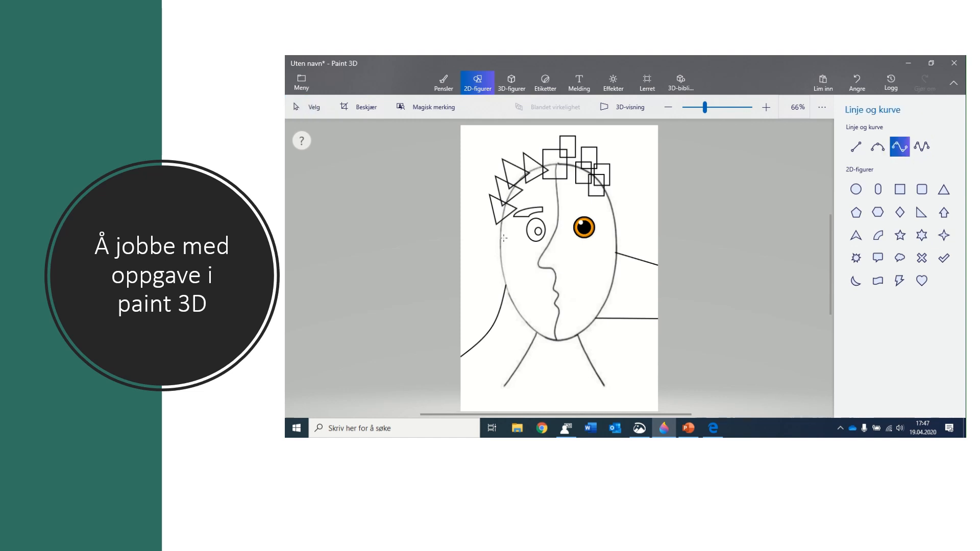
pyautogui.moveTo(499, 238); pyautogui.dragTo(460, 308)
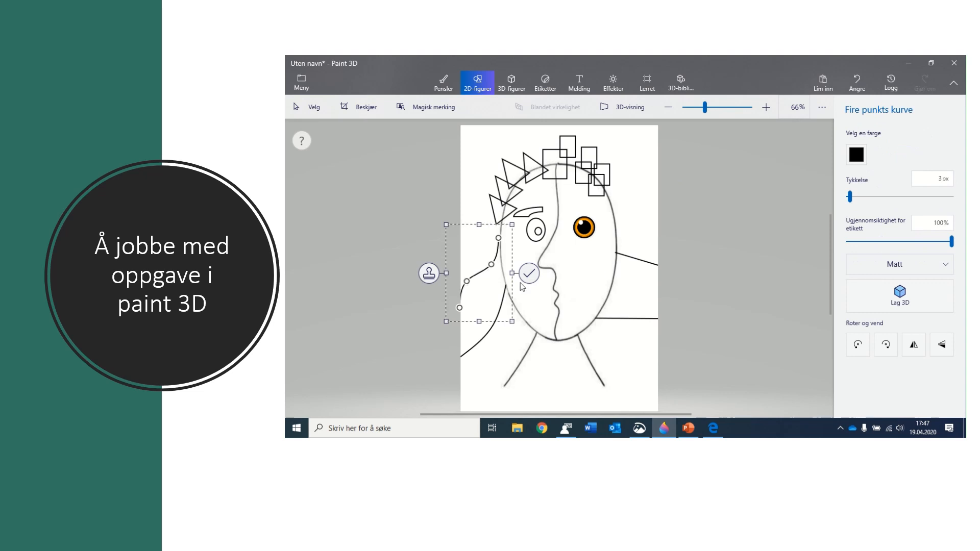
pyautogui.click(530, 274)
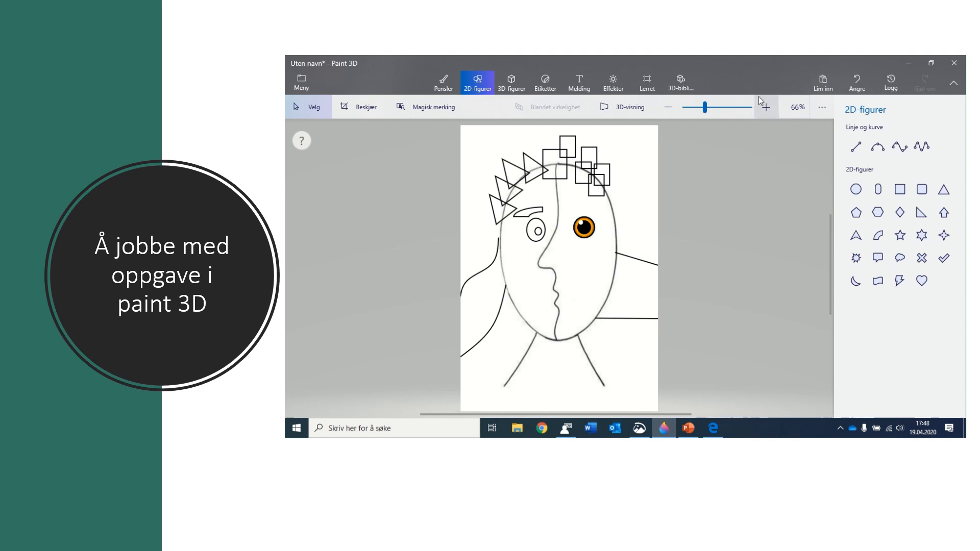
# Try drawing curly black outlines along both sides of the head with the 5 px marker, and undo both strokes
pyautogui.click(444, 88)
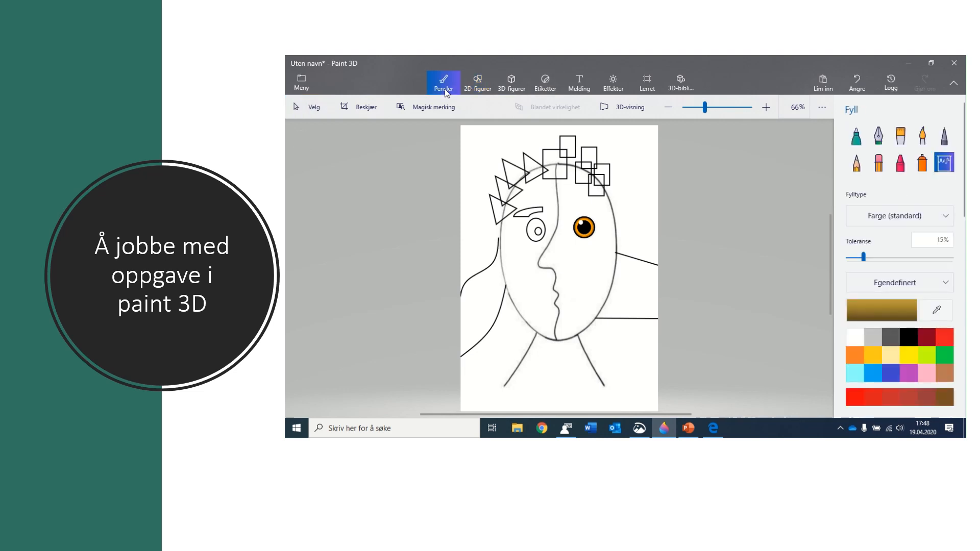
pyautogui.click(909, 338)
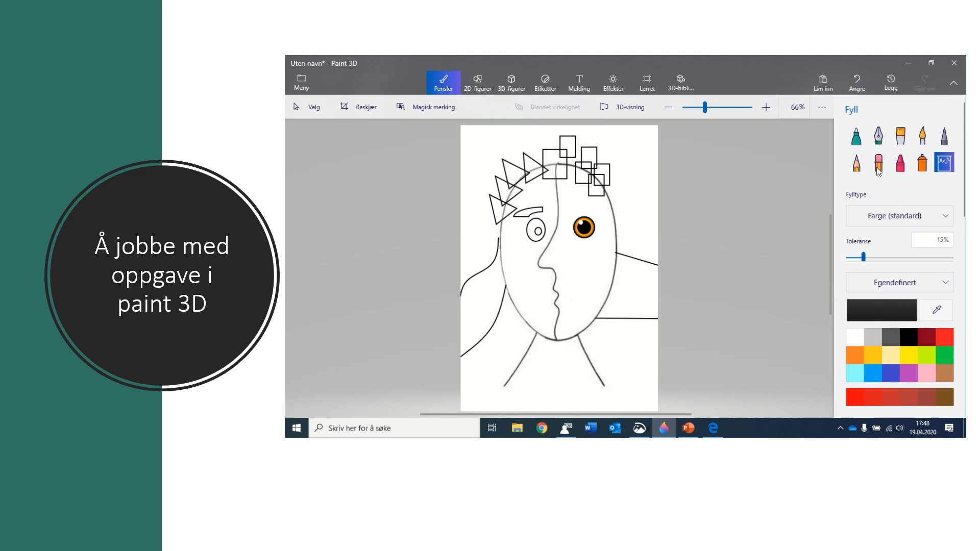
pyautogui.click(856, 136)
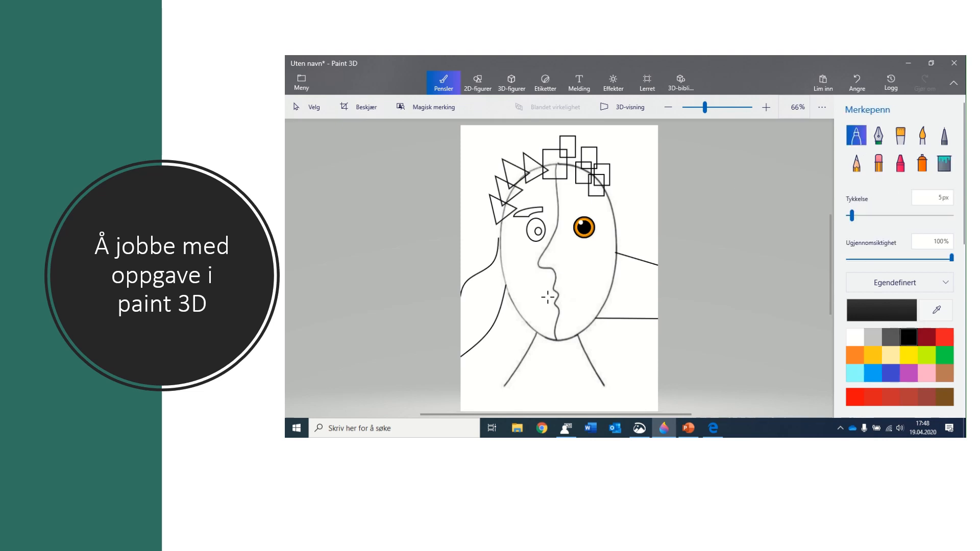
pyautogui.moveTo(607, 196)
pyautogui.mouseDown()
pyautogui.moveTo(615, 211)
pyautogui.moveTo(633, 235)
pyautogui.moveTo(614, 252)
pyautogui.mouseUp()
pyautogui.moveTo(497, 221)
pyautogui.mouseDown()
pyautogui.moveTo(480, 226)
pyautogui.moveTo(475, 263)
pyautogui.moveTo(490, 267)
pyautogui.mouseUp()
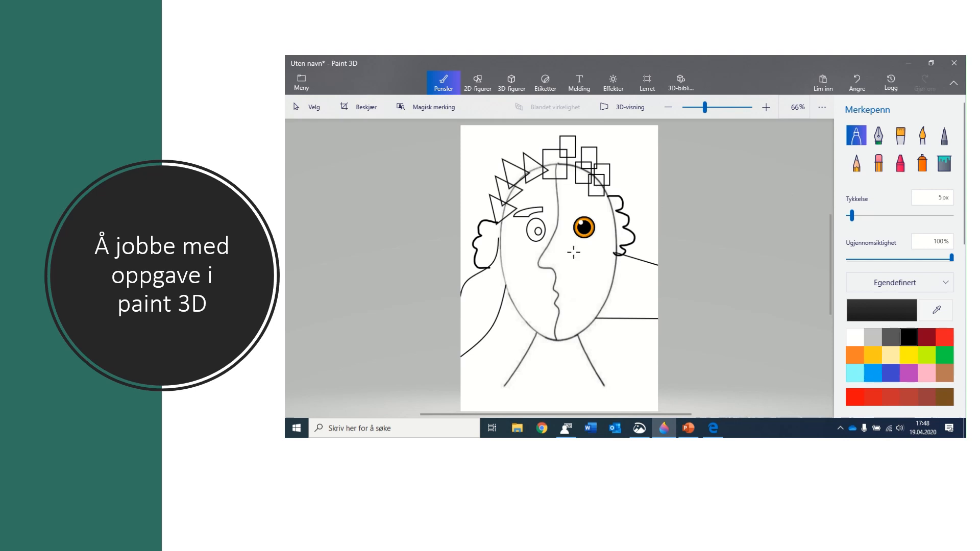
pyautogui.click(857, 83)
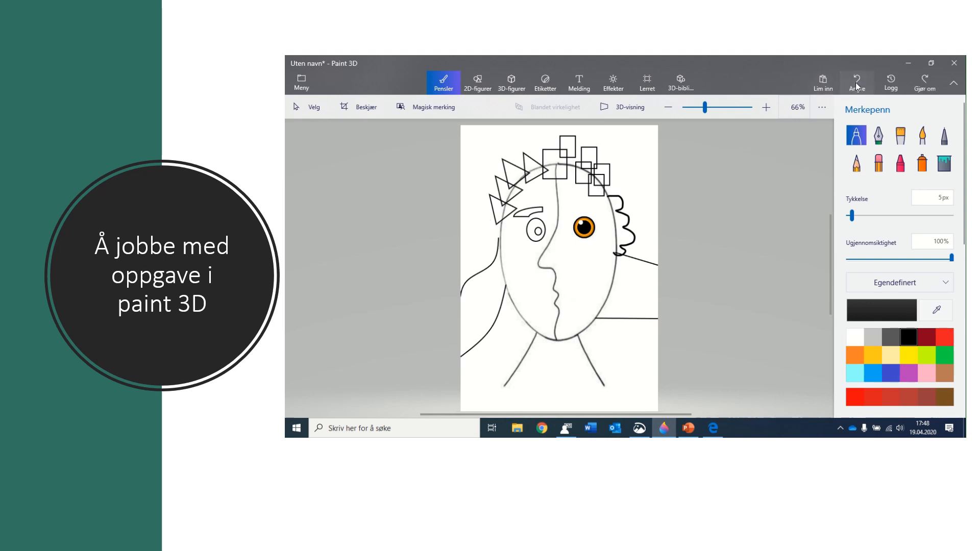
pyautogui.click(857, 84)
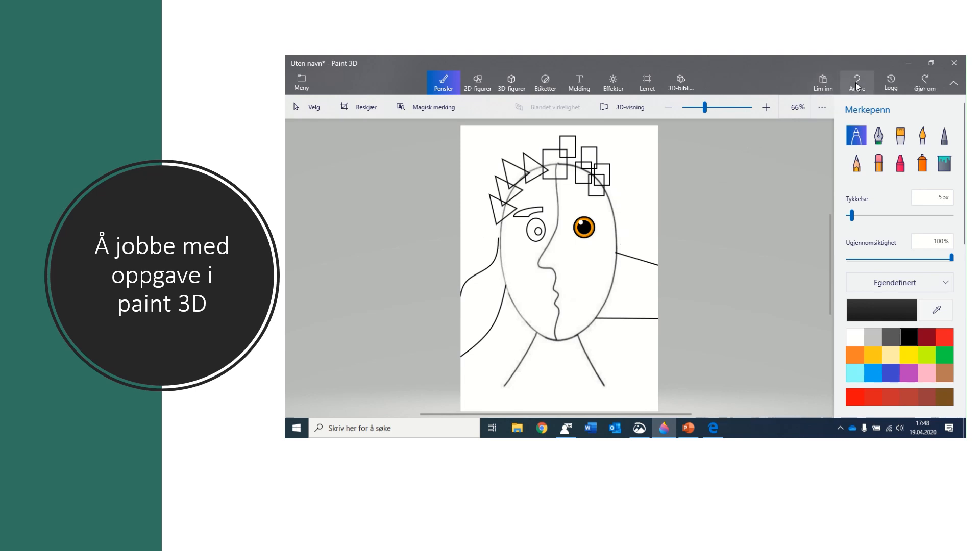
# Fill the lowest hair rectangle on the right with indigo and its overlap with the neighbouring rectangle with bright blue
pyautogui.click(943, 166)
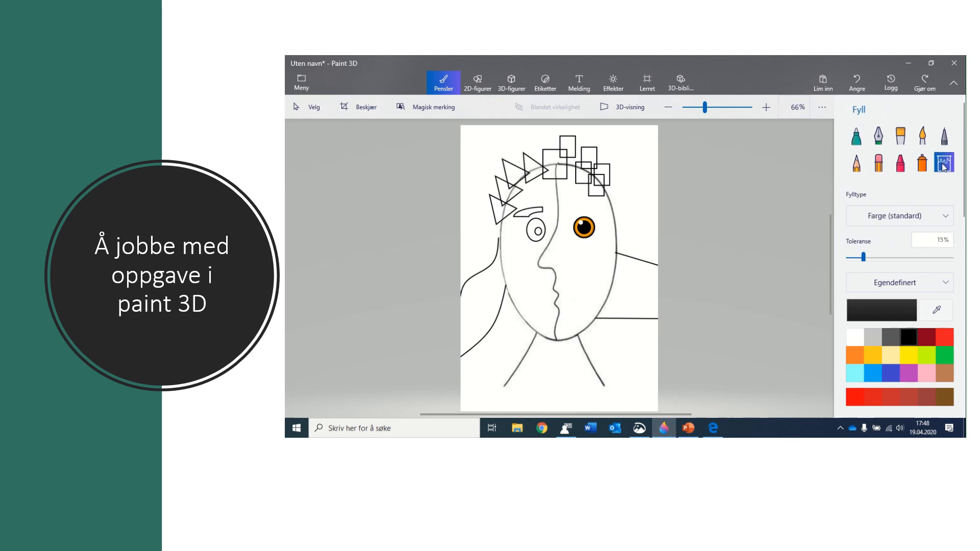
pyautogui.click(891, 375)
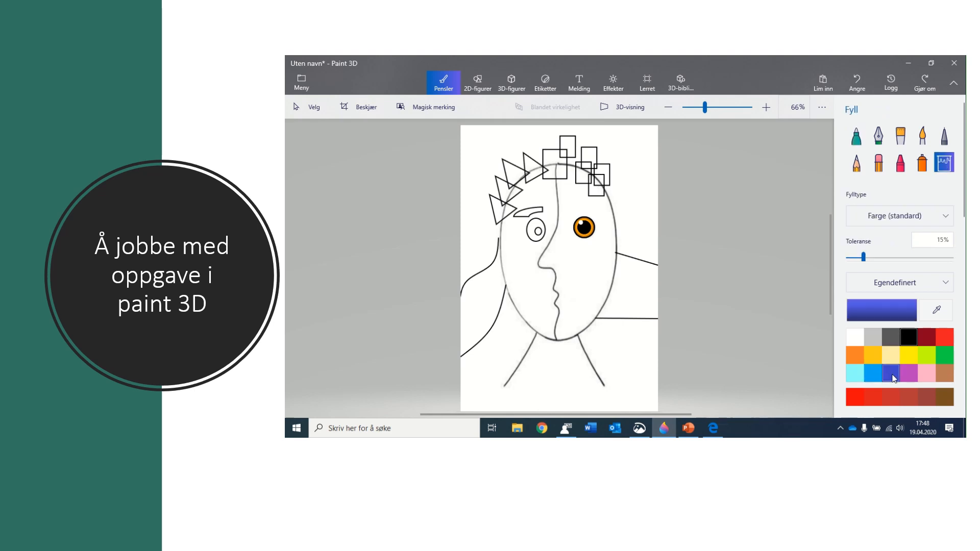
pyautogui.click(594, 189)
pyautogui.click(876, 375)
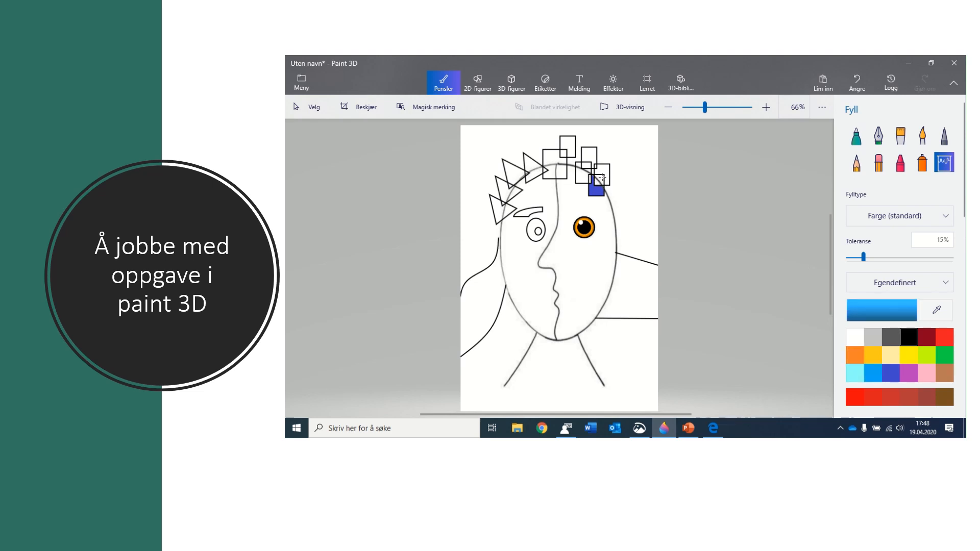
pyautogui.click(602, 178)
# Fill the rightmost hair rectangle, the upper part of the top square and the two lowest left triangles with light turquoise
pyautogui.click(856, 375)
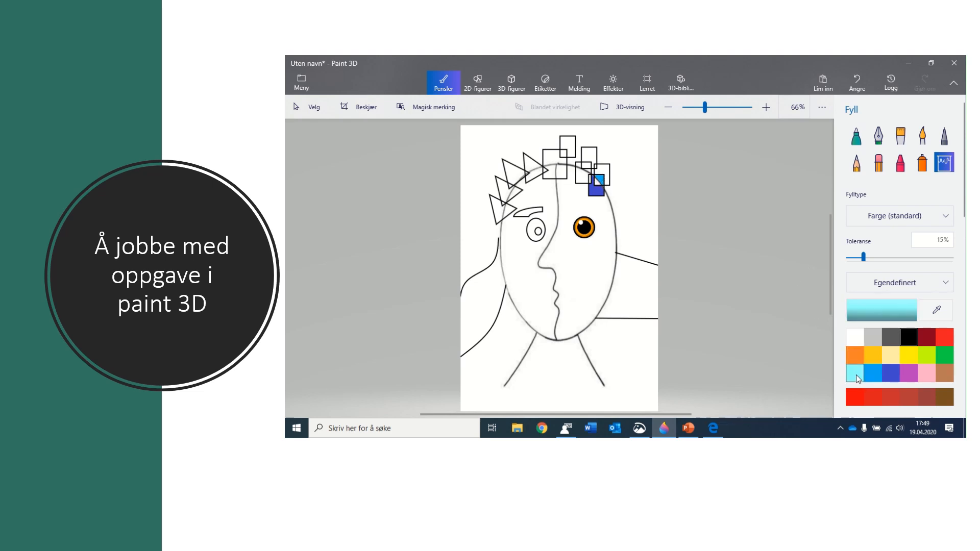
pyautogui.click(599, 168)
pyautogui.click(554, 161)
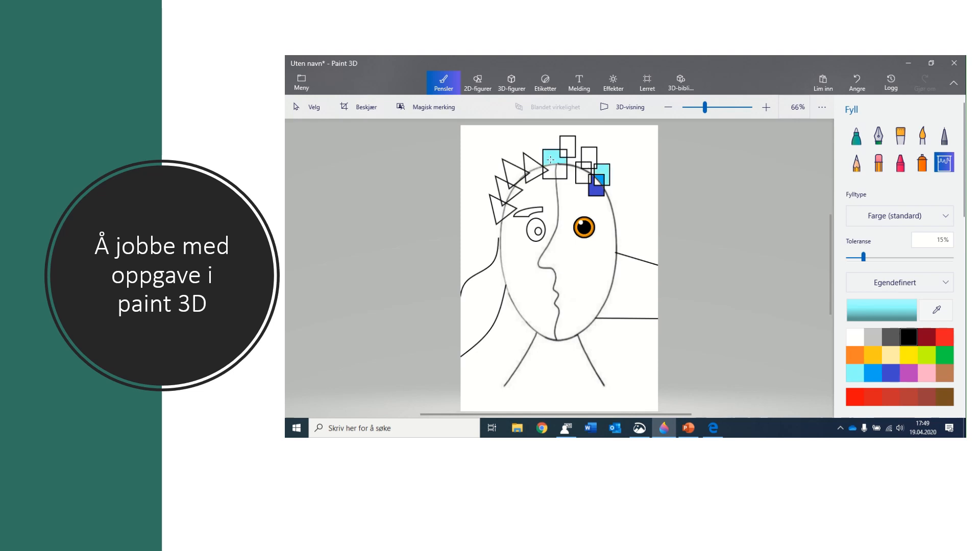
pyautogui.click(502, 189)
pyautogui.click(502, 208)
# Fill the right half of the face with cream yellow and the left half with lime green
pyautogui.click(891, 356)
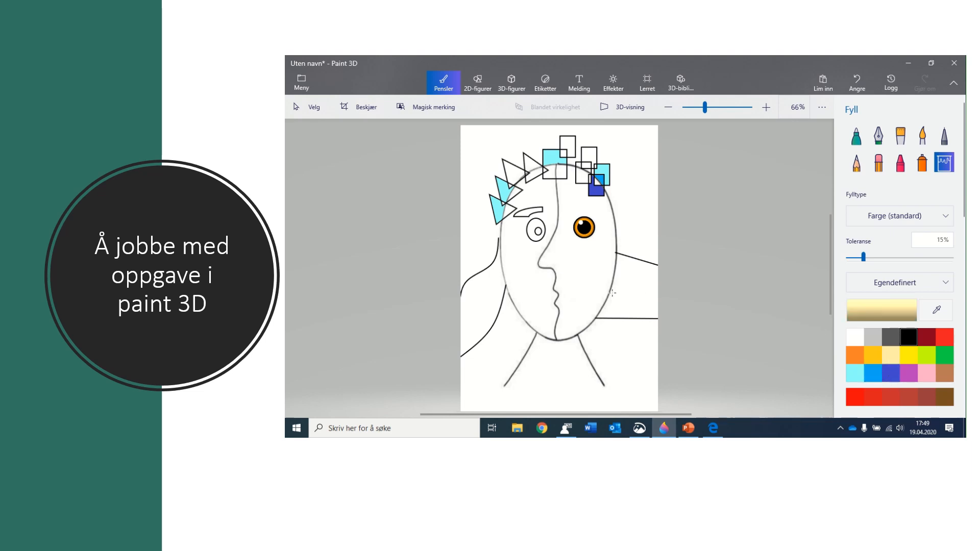
pyautogui.click(574, 269)
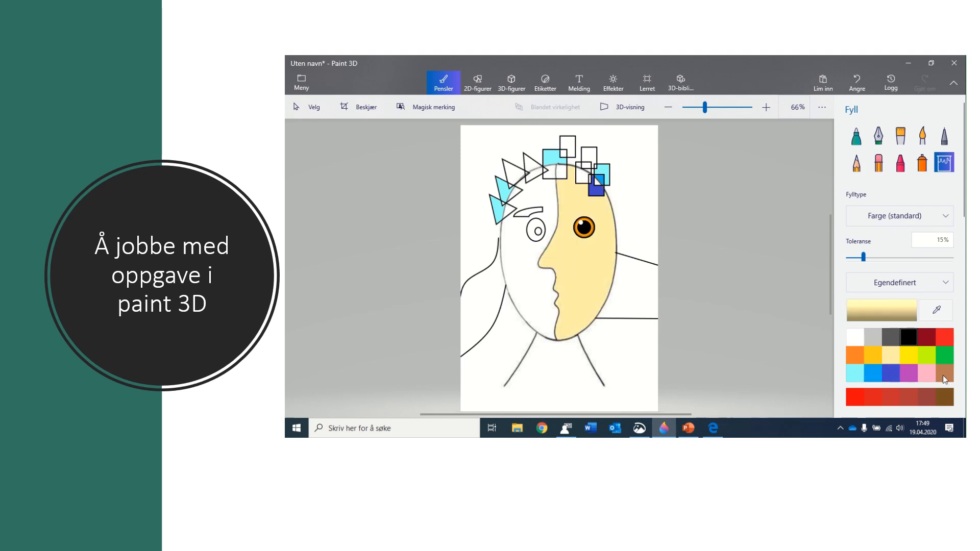
pyautogui.click(929, 357)
pyautogui.click(525, 263)
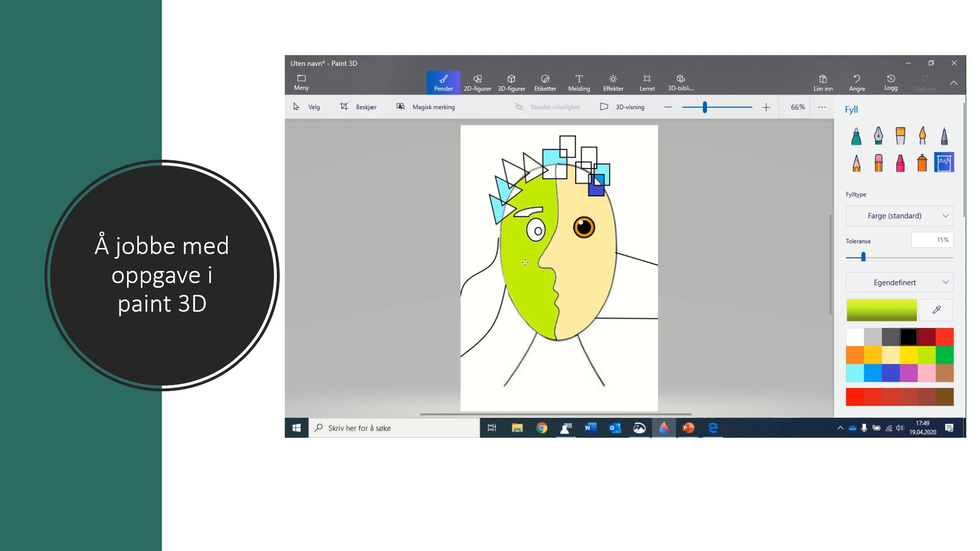
# Fill the left eye's pupil with indigo and the eyebrow above it with brown
pyautogui.click(891, 373)
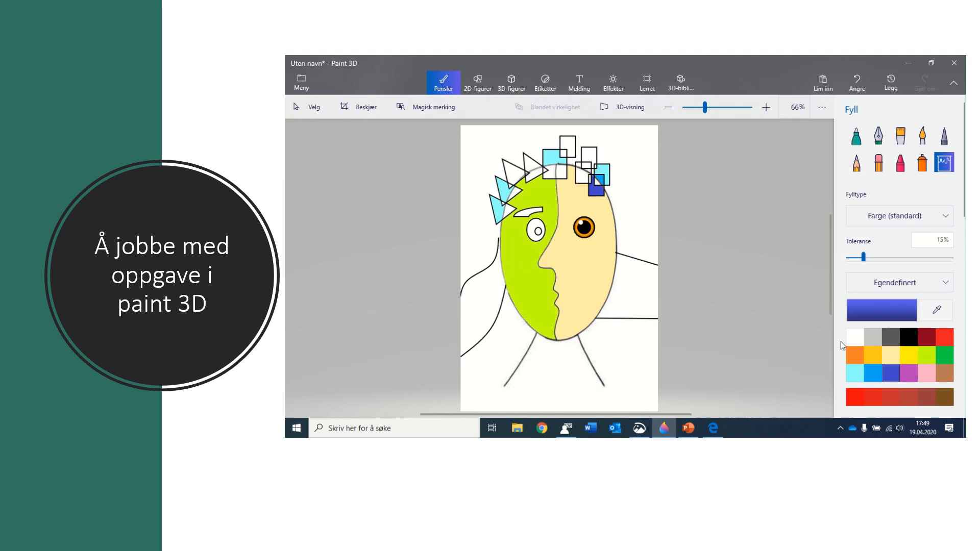
pyautogui.click(539, 231)
pyautogui.click(944, 380)
pyautogui.click(525, 212)
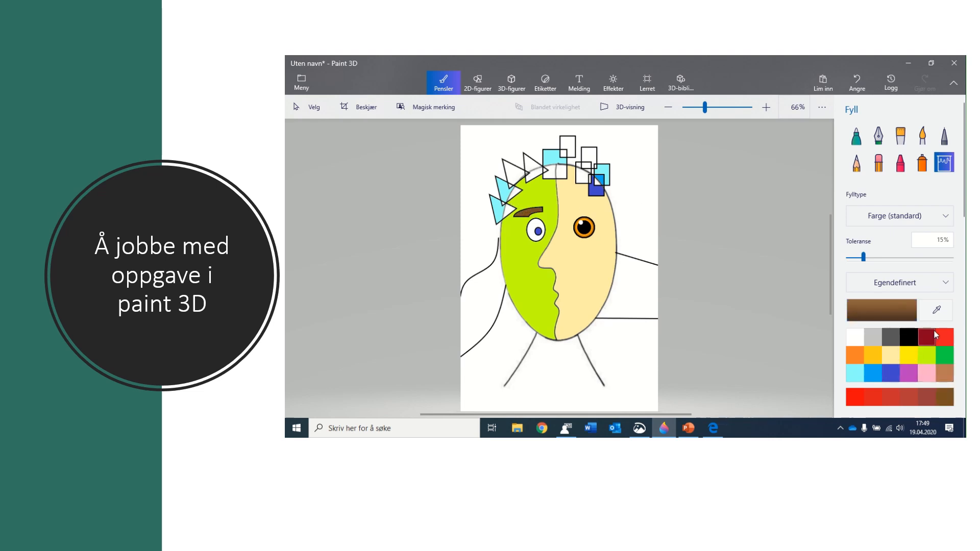
# Fill the upper background with red and the area between the two lines beside the face's right half with custom dark green 1c8038
pyautogui.click(945, 337)
pyautogui.click(632, 190)
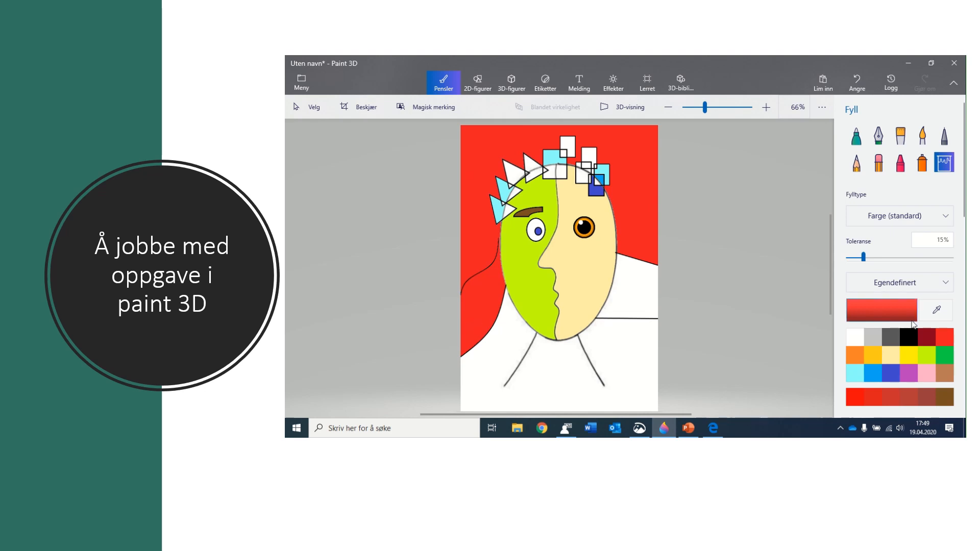
pyautogui.click(942, 359)
pyautogui.click(894, 315)
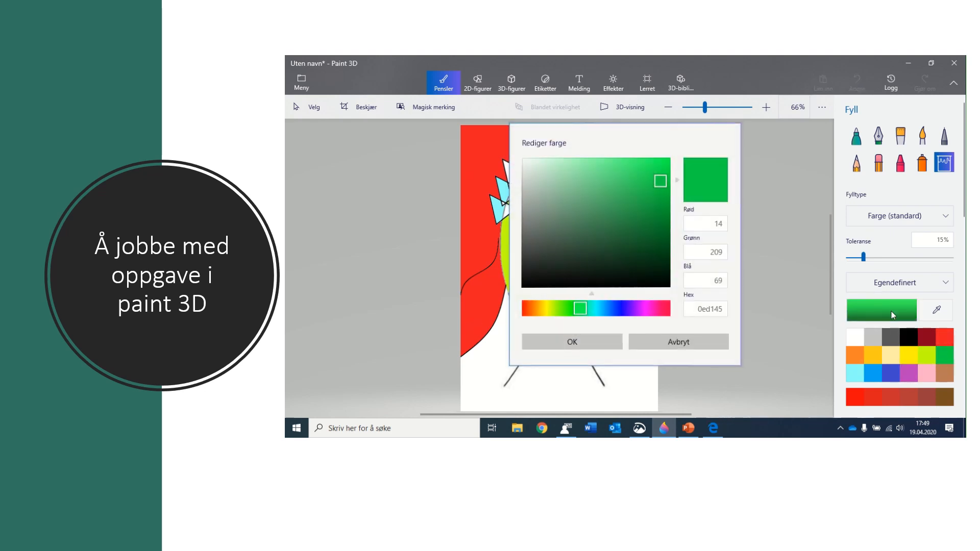
pyautogui.click(619, 215)
pyautogui.click(638, 222)
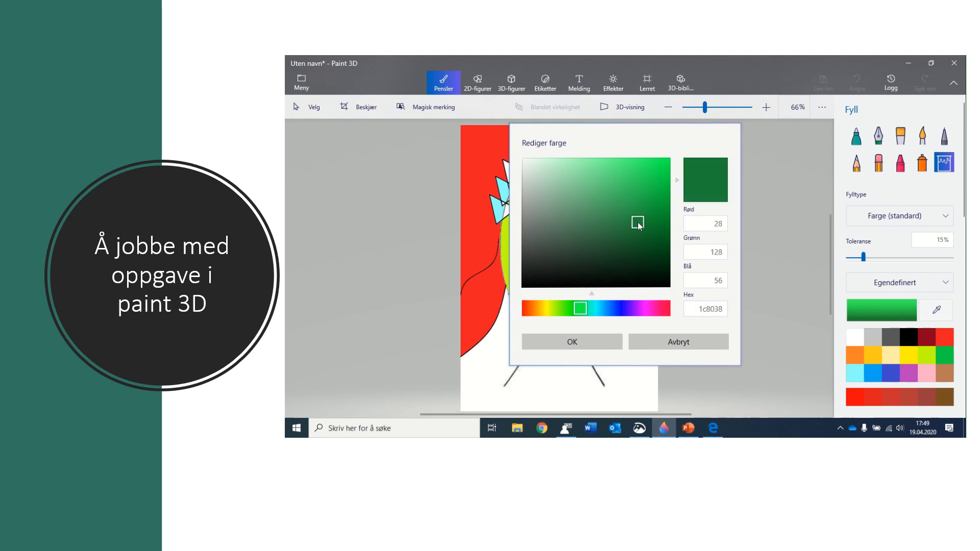
pyautogui.click(572, 342)
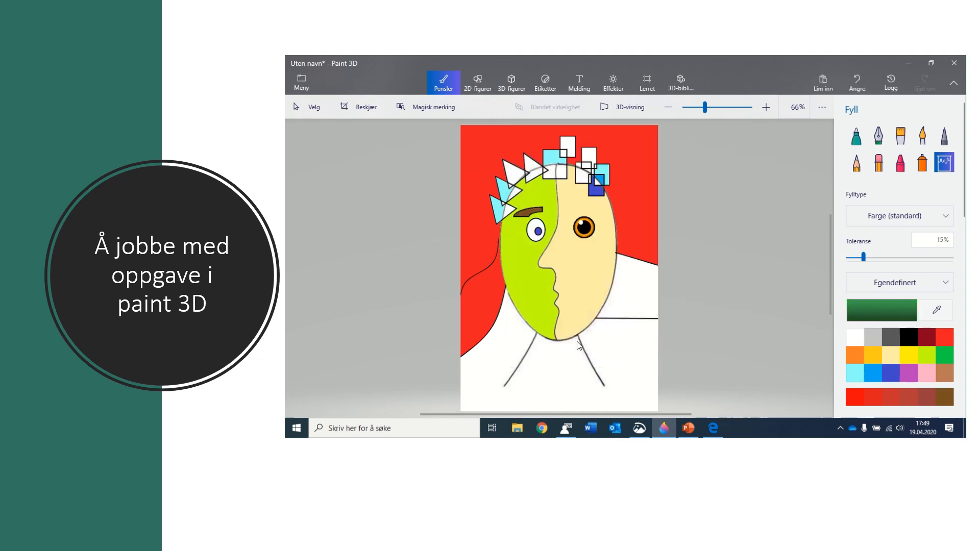
pyautogui.click(639, 285)
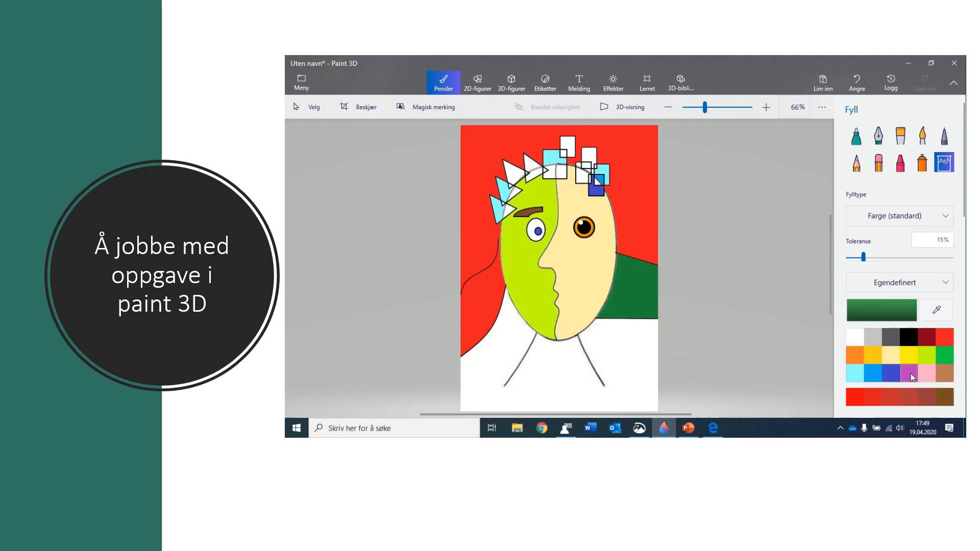
# Add a 2D text with the artist's first name on the white area below the face
pyautogui.click(859, 135)
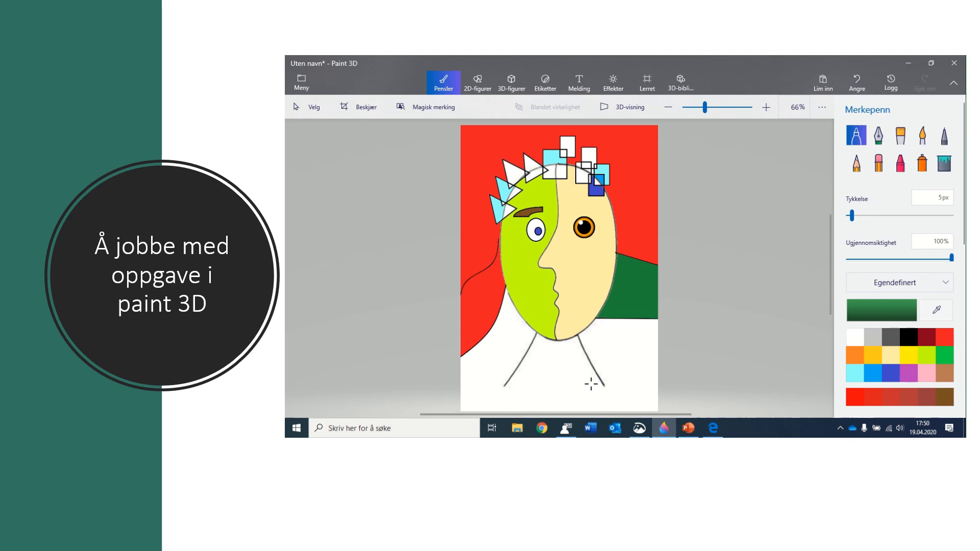
pyautogui.click(579, 82)
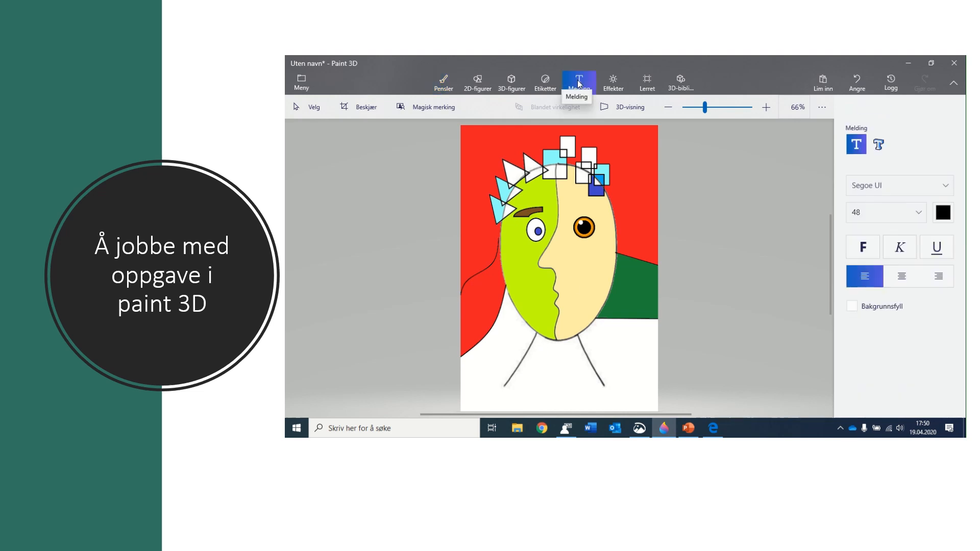
pyautogui.click(548, 375)
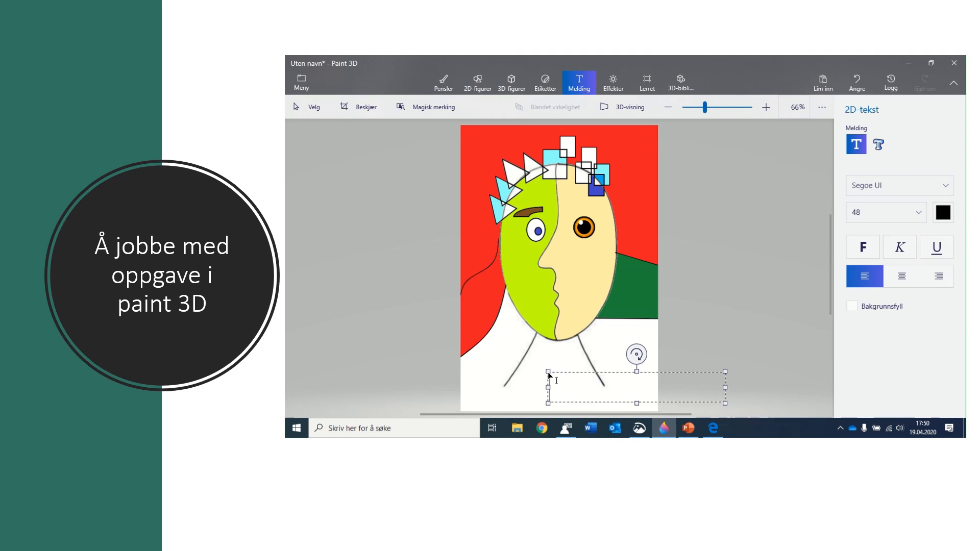
pyautogui.write('Linda')
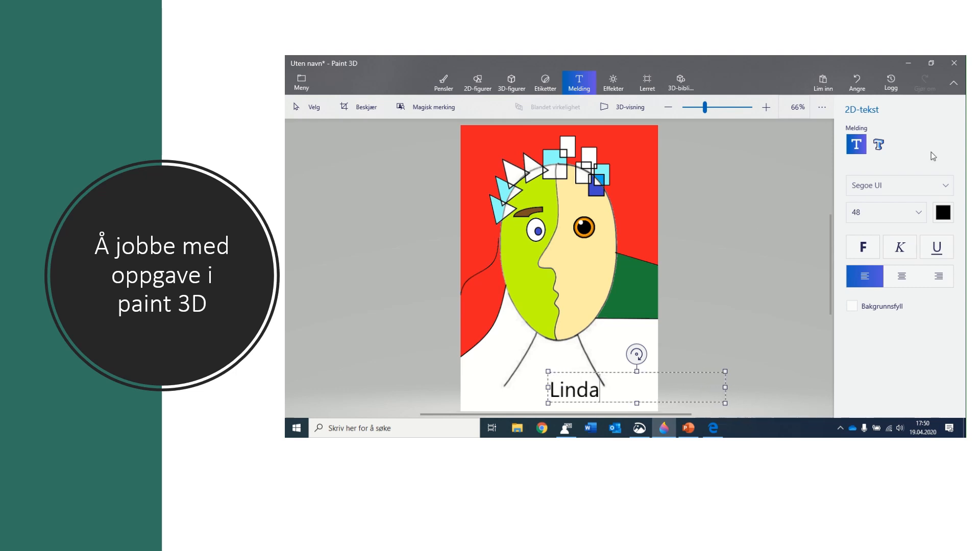
# Set the name text to size 26 in the OpenDyslexic font
pyautogui.click(920, 215)
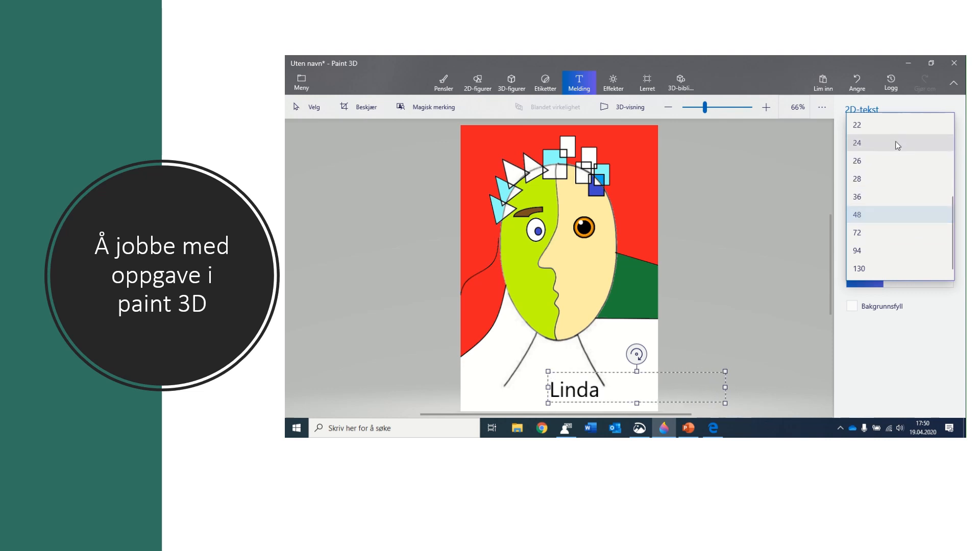
pyautogui.click(888, 160)
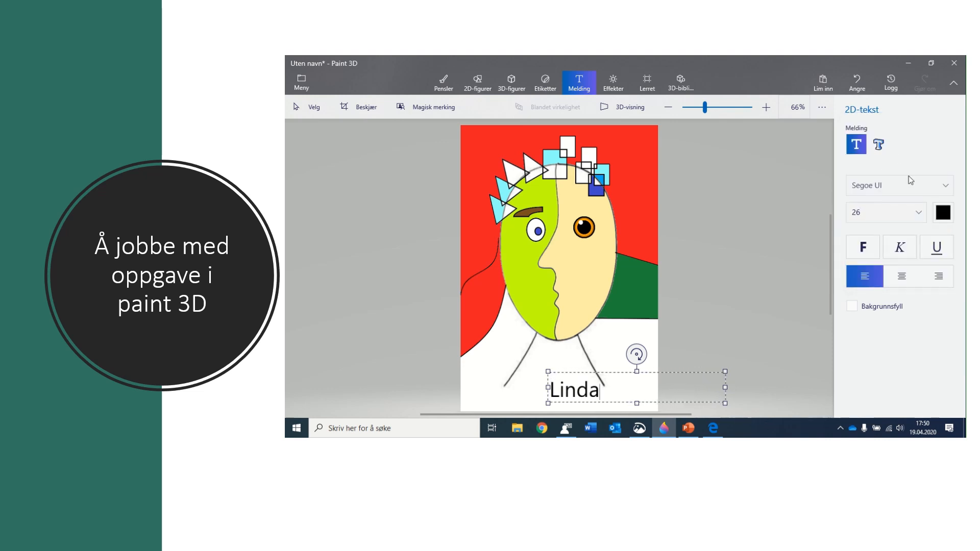
pyautogui.moveTo(607, 391); pyautogui.dragTo(552, 393)
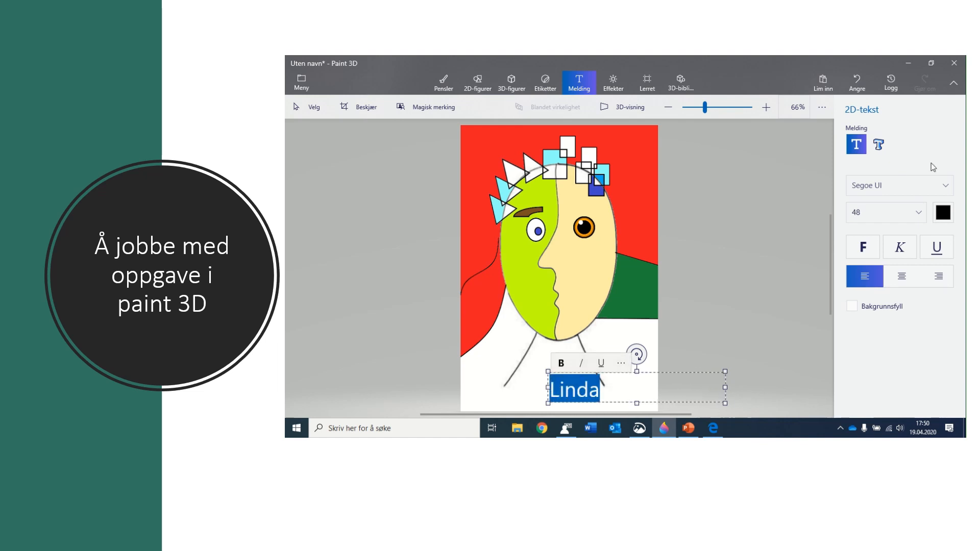
pyautogui.click(911, 212)
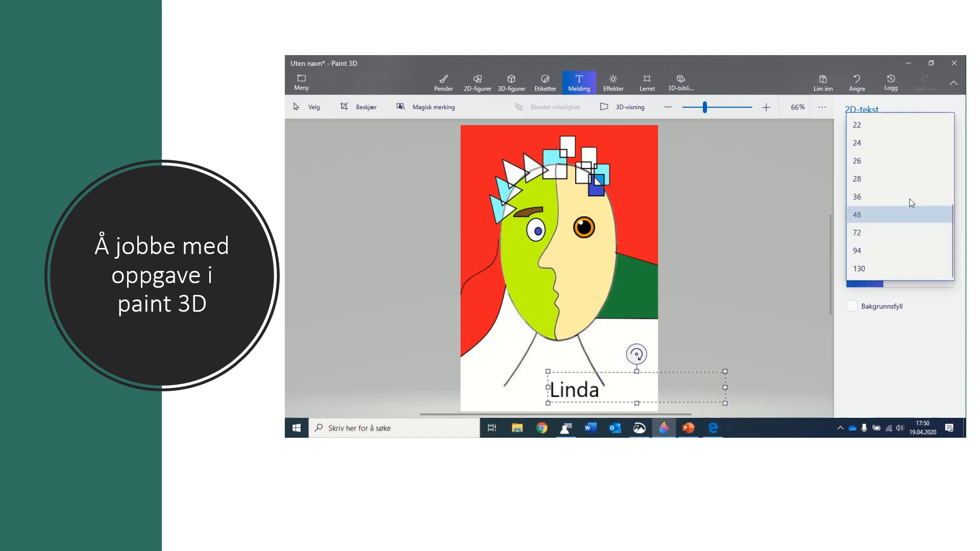
pyautogui.click(899, 162)
pyautogui.click(949, 188)
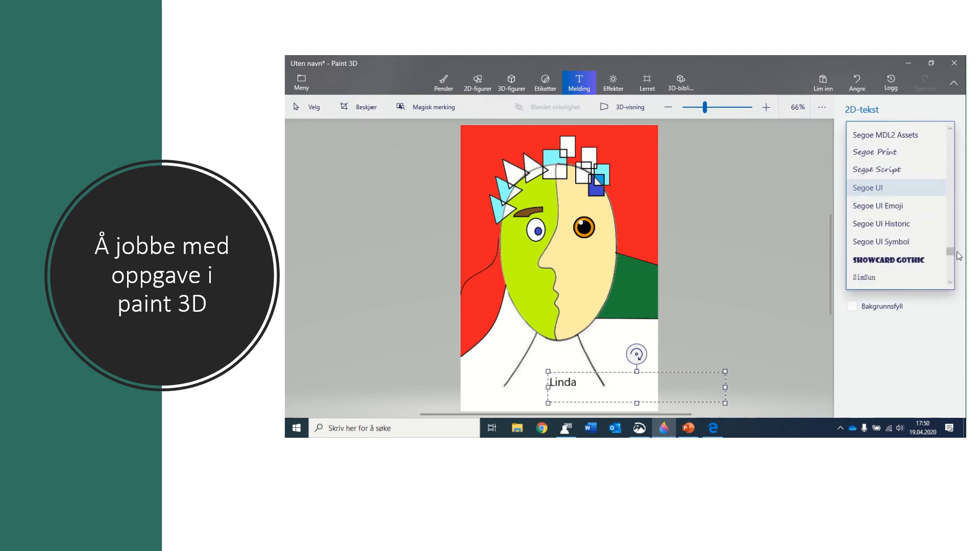
pyautogui.moveTo(952, 251); pyautogui.dragTo(952, 233)
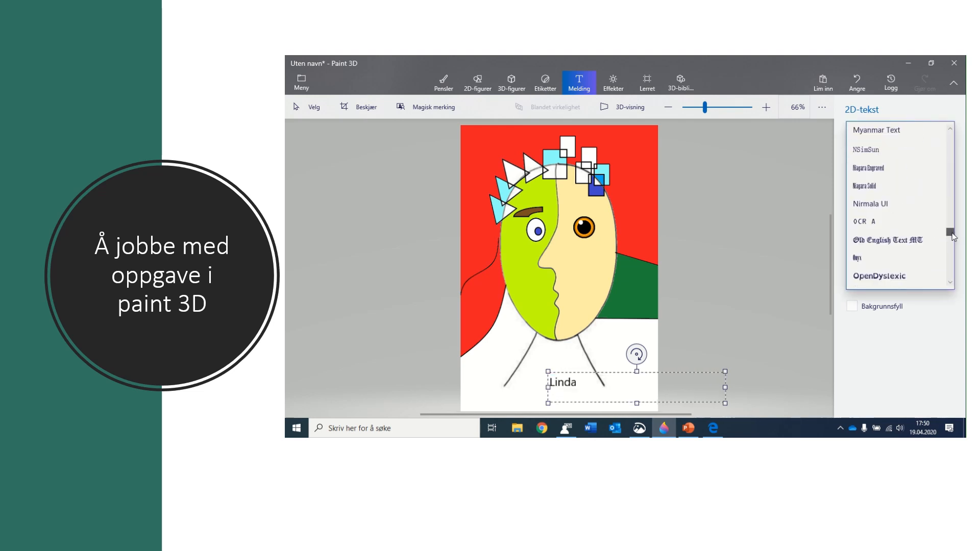
pyautogui.click(888, 276)
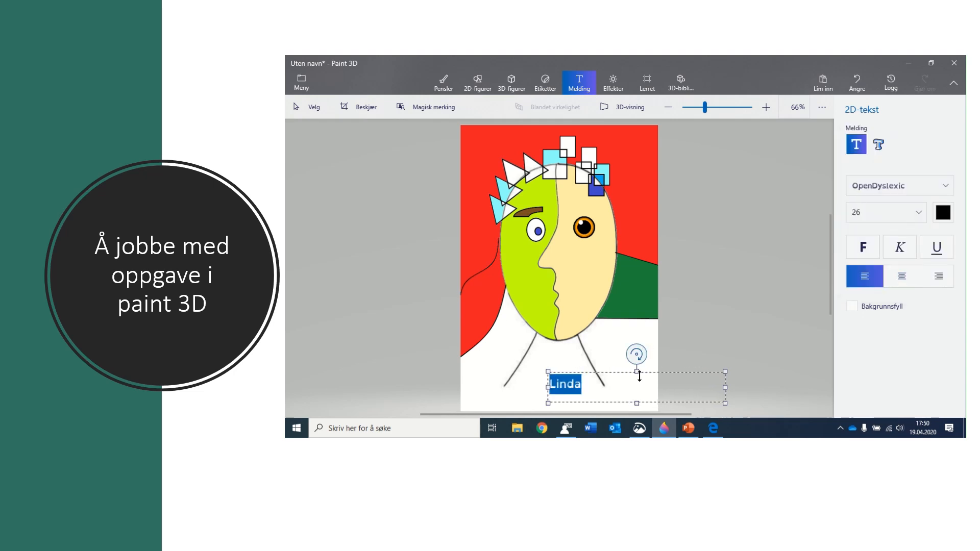
# Narrow the name's text box and place it in the lower-right corner of the canvas as a signature
pyautogui.moveTo(696, 388); pyautogui.dragTo(597, 394)
pyautogui.click(597, 395)
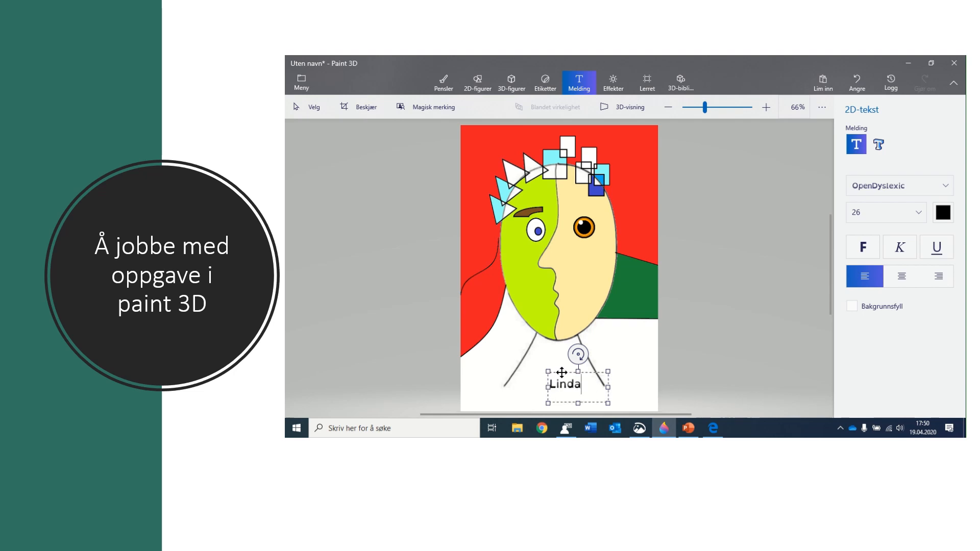
pyautogui.moveTo(562, 372); pyautogui.dragTo(629, 387)
pyautogui.click(692, 345)
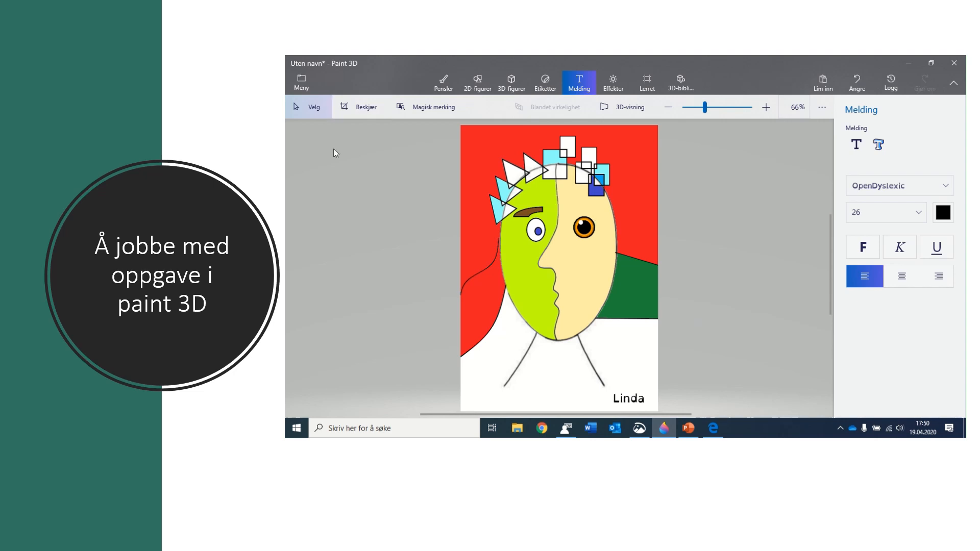
pyautogui.click(299, 80)
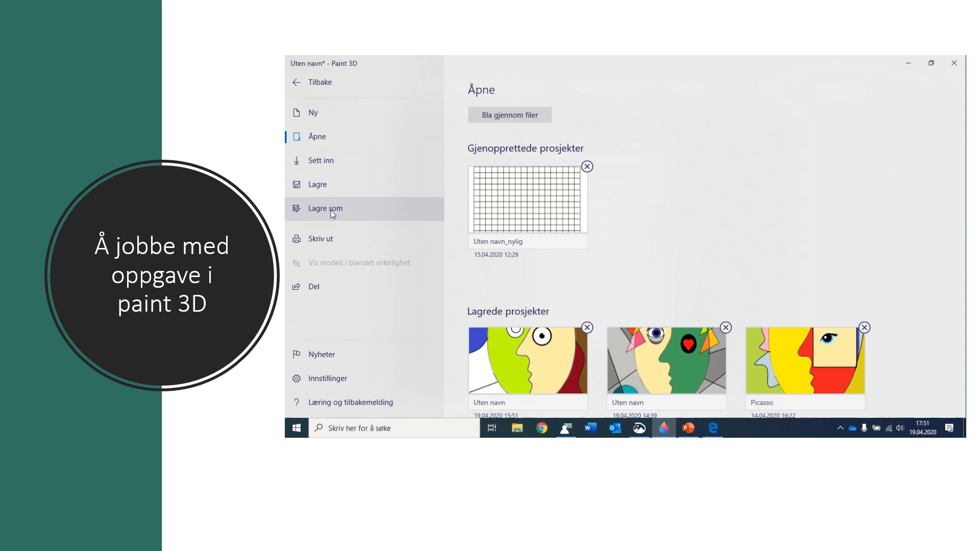
pyautogui.click(332, 91)
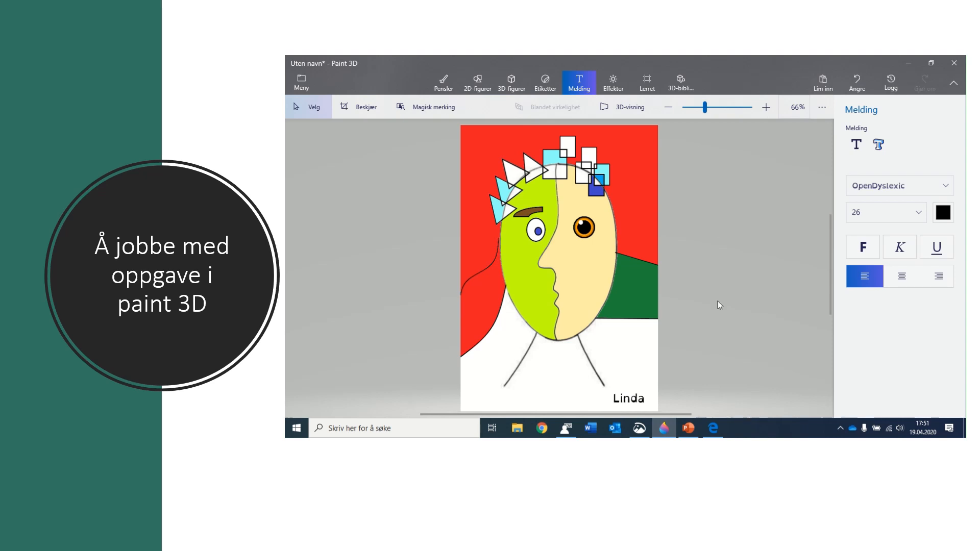
# Switch to Snip & Sketch (Klipp og tegn) and capture a rectangular snip of the whole portrait canvas
pyautogui.click(639, 428)
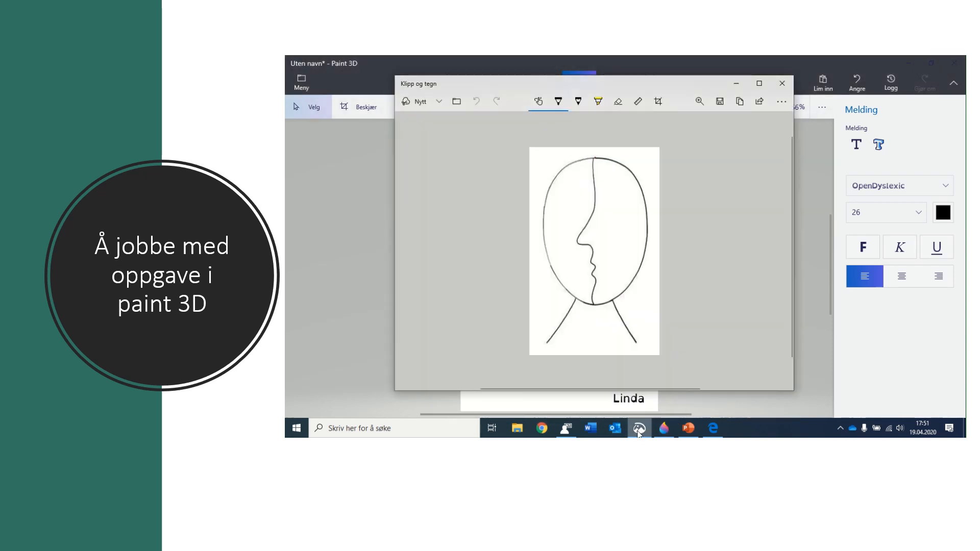
pyautogui.click(412, 106)
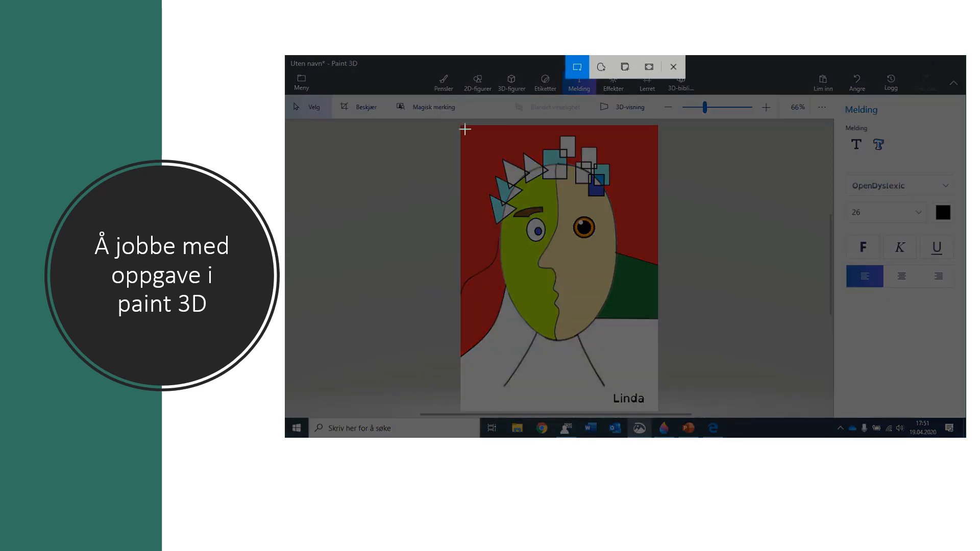
pyautogui.moveTo(461, 124)
pyautogui.mouseDown()
pyautogui.moveTo(508, 256)
pyautogui.moveTo(645, 415)
pyautogui.moveTo(656, 413)
pyautogui.mouseUp()
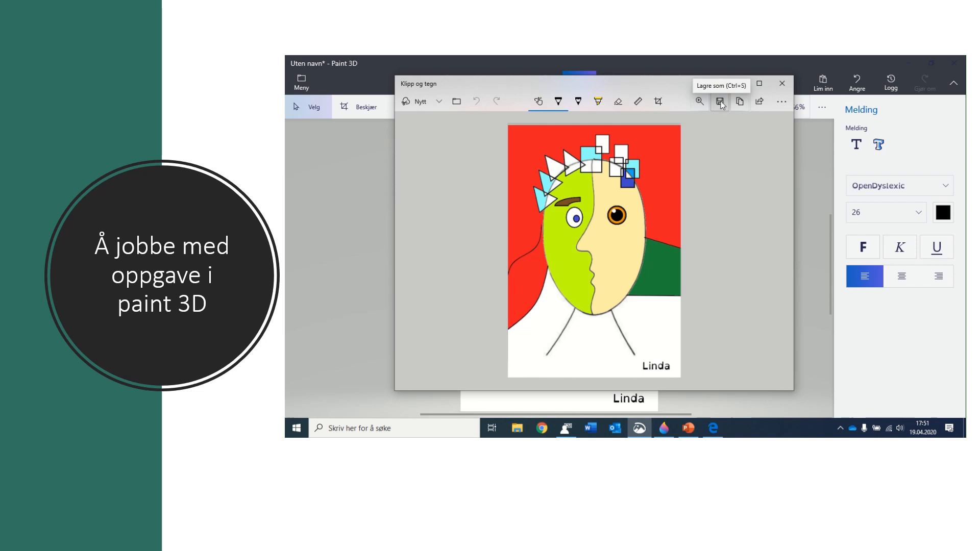
# Examine the sharing options for the snip and close it without sharing
pyautogui.click(760, 102)
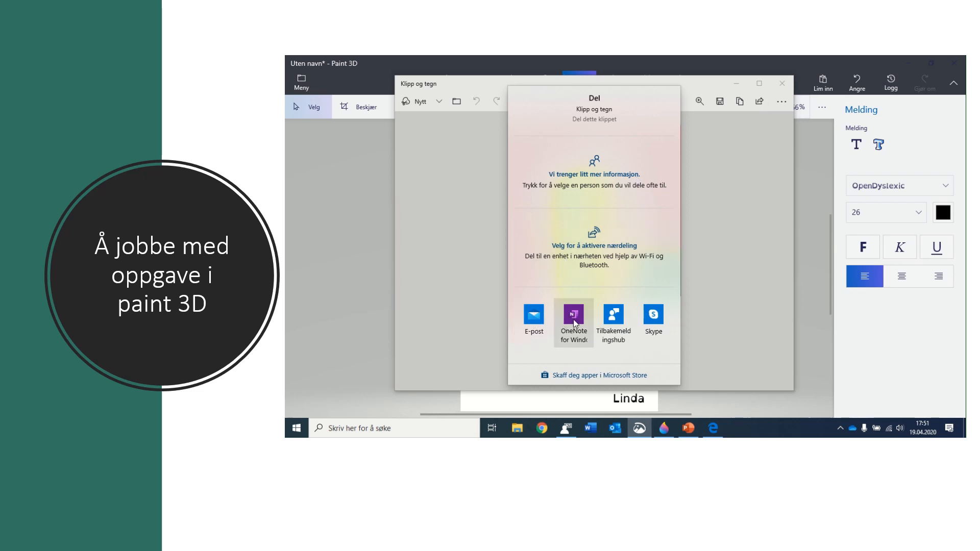
pyautogui.click(745, 182)
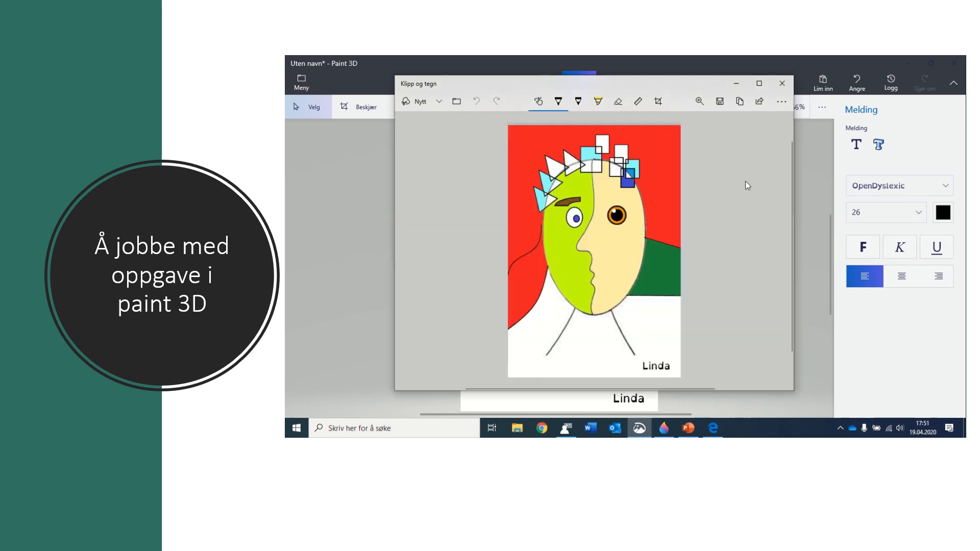
pyautogui.click(782, 82)
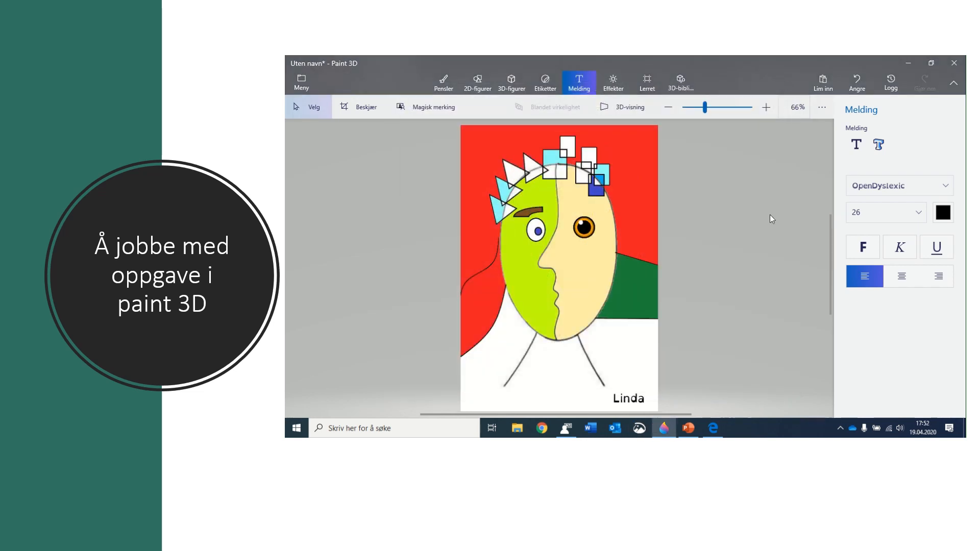